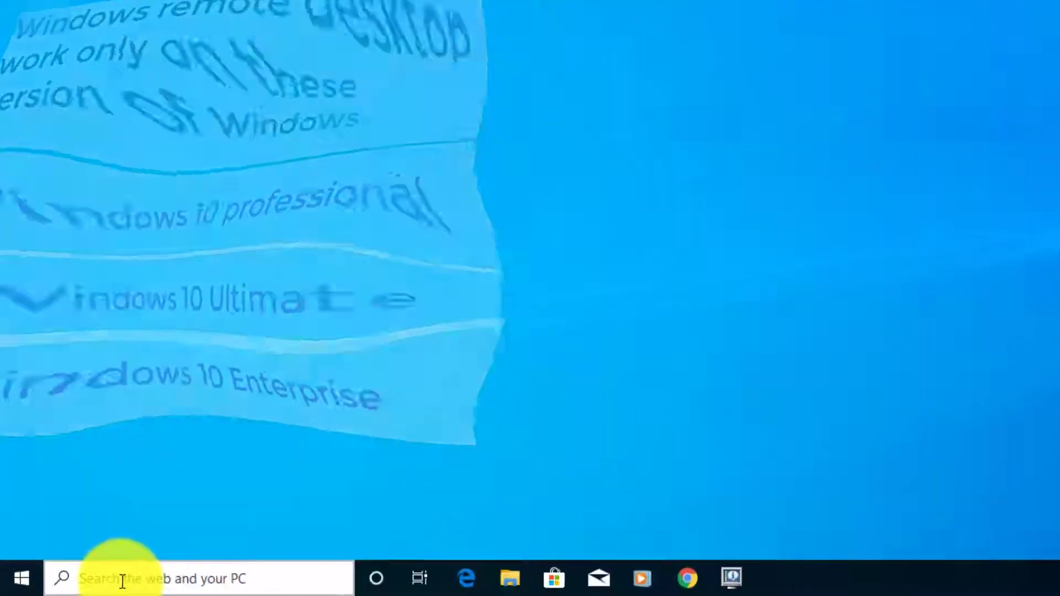
# Step: Search Windows for "advanced system se" and open View advanced system settings
pyautogui.click(73, 586)
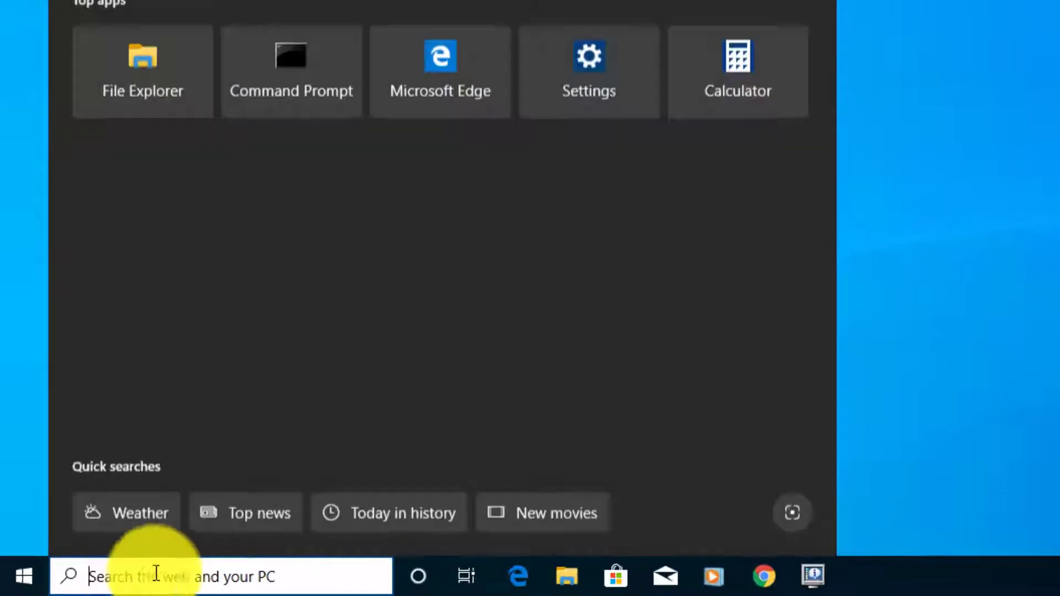
pyautogui.write('adv')
pyautogui.write('acn')
pyautogui.press('BackSpace')
pyautogui.press('BackSpace')
pyautogui.write('nce')
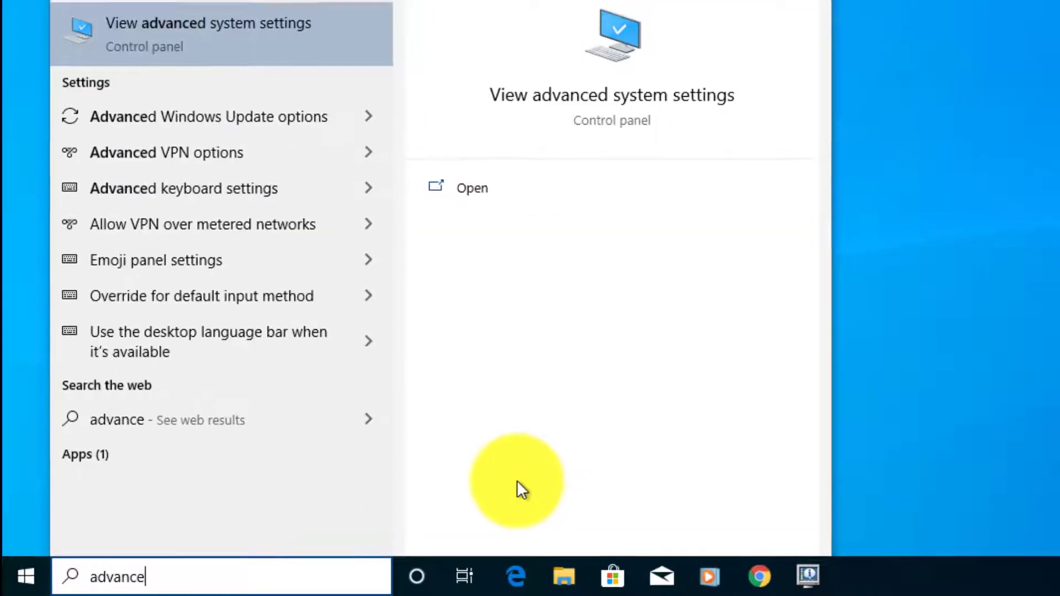
pyautogui.write('d system')
pyautogui.write(' se')
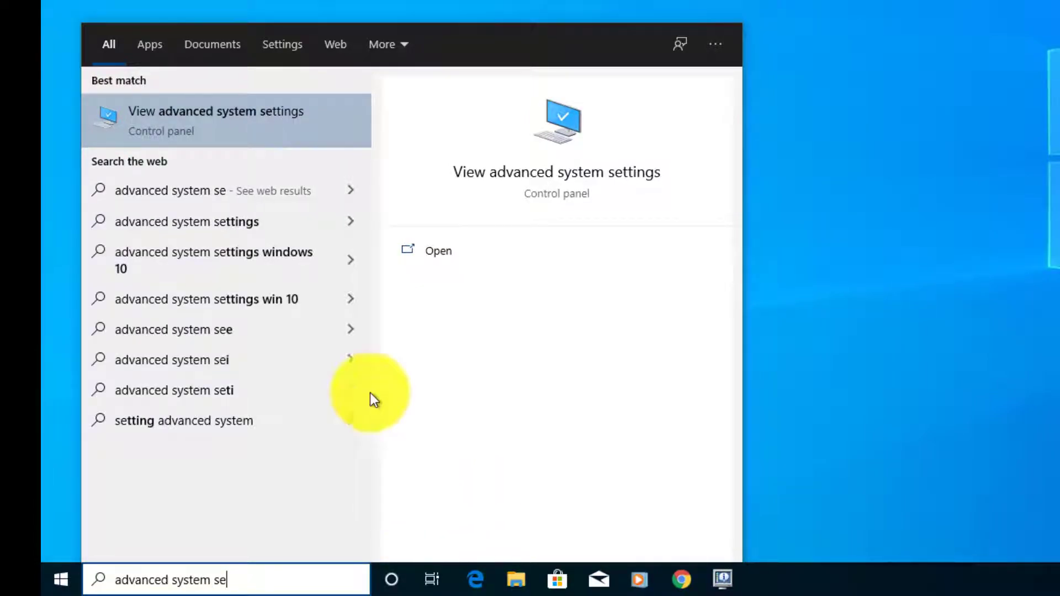
pyautogui.click(215, 124)
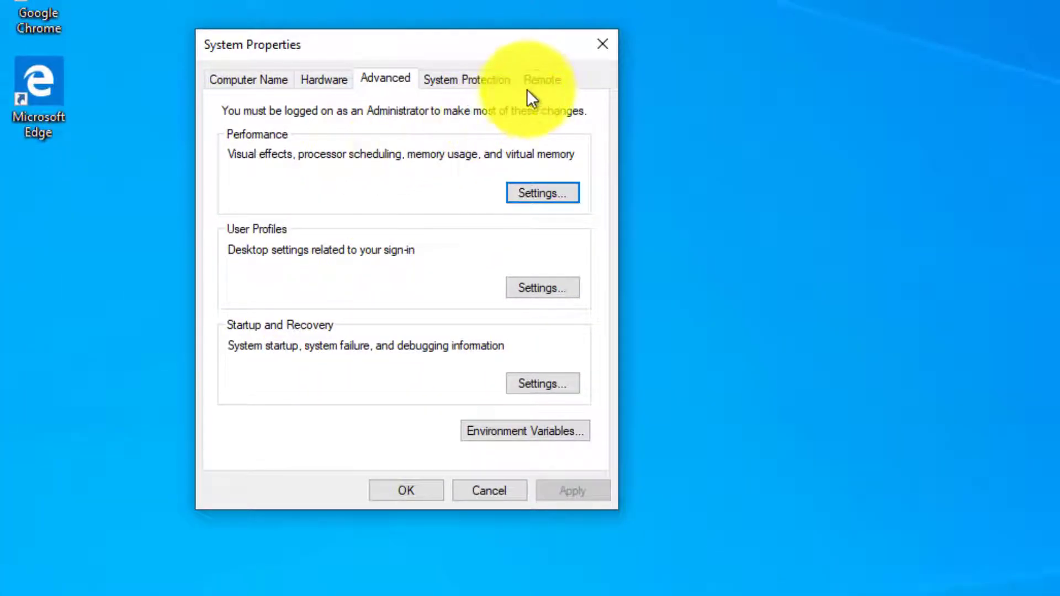
# Step: Allow remote connections to this computer in the Remote Desktop settings and apply the change
pyautogui.click(537, 83)
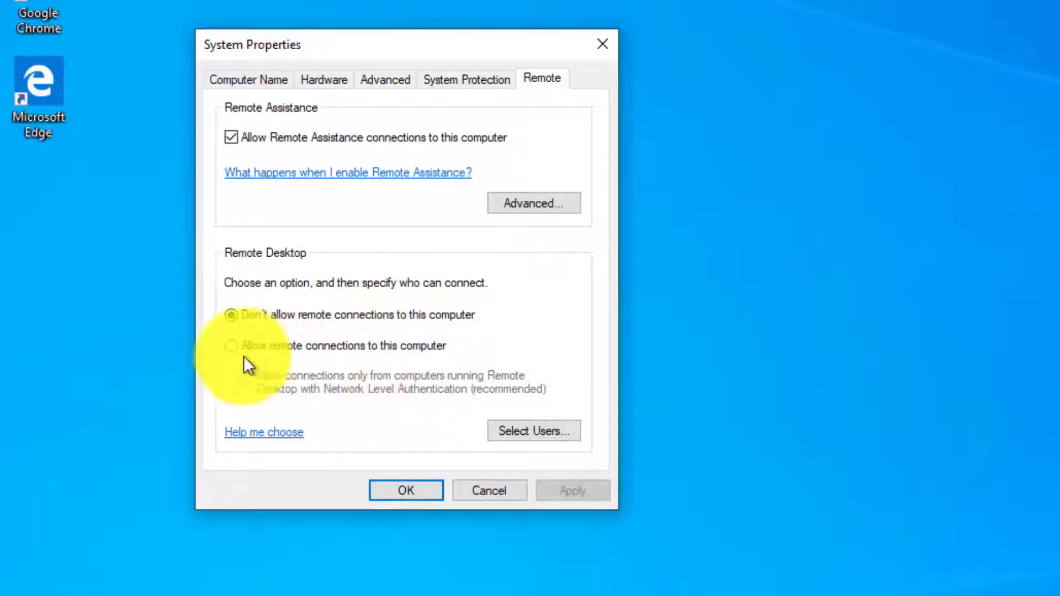
pyautogui.click(230, 345)
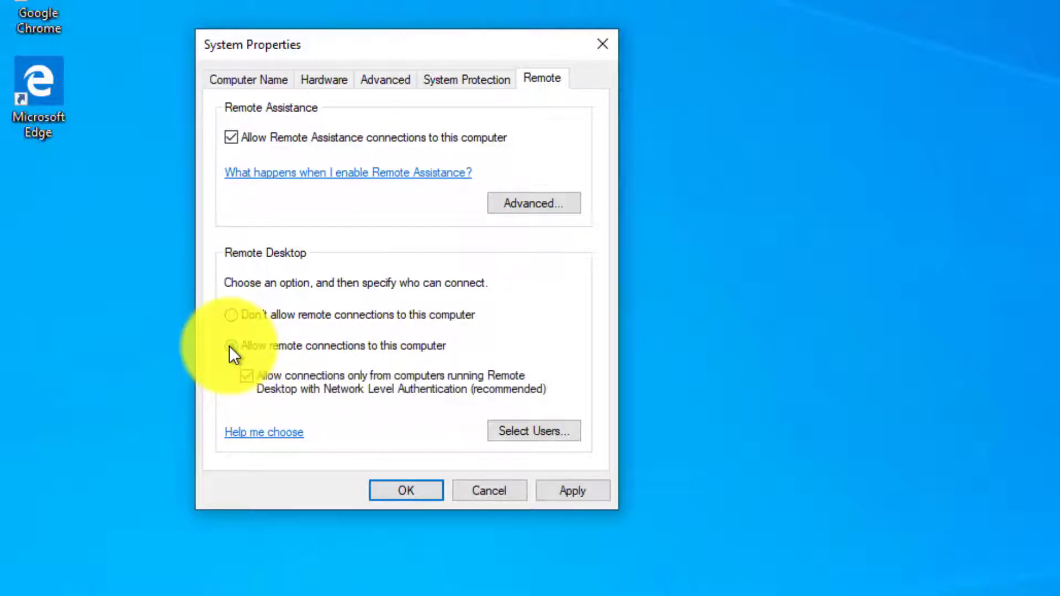
pyautogui.click(570, 489)
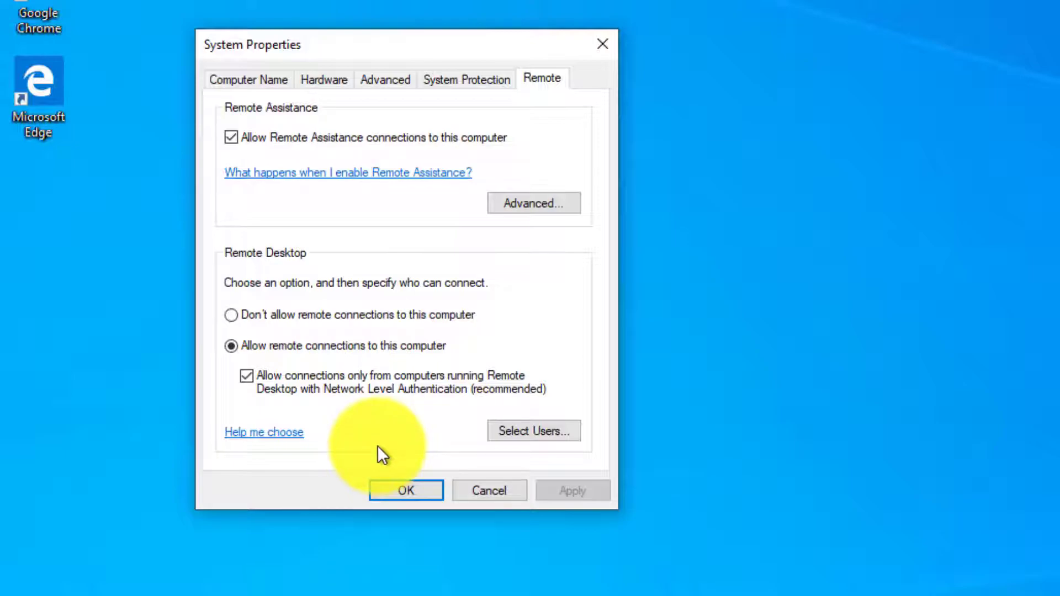
# Step: Start adding a Remote Desktop user and list all accounts found on this computer
pyautogui.click(522, 434)
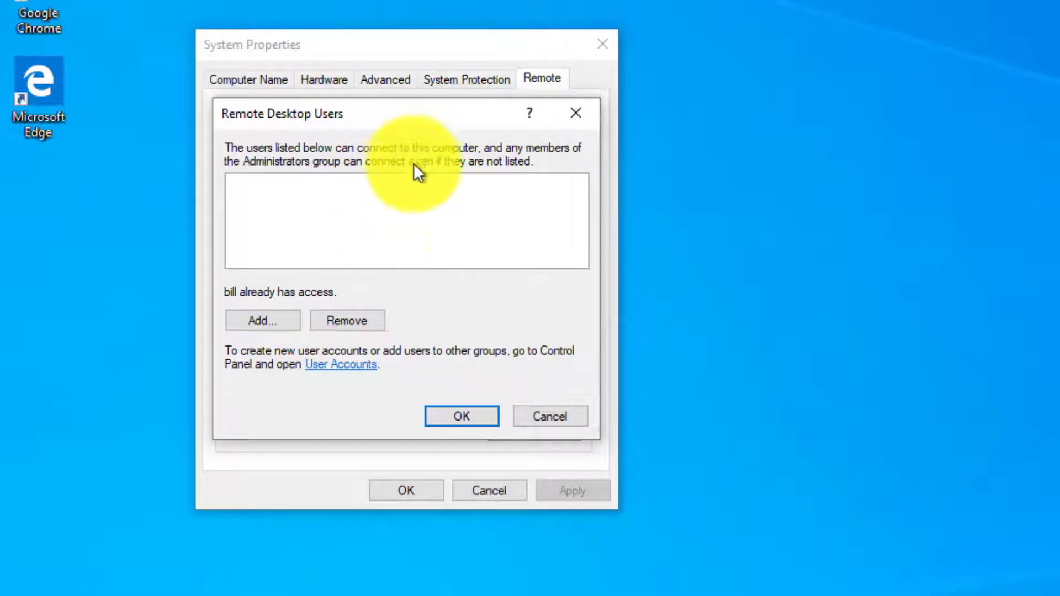
pyautogui.moveTo(416, 117); pyautogui.dragTo(788, 135)
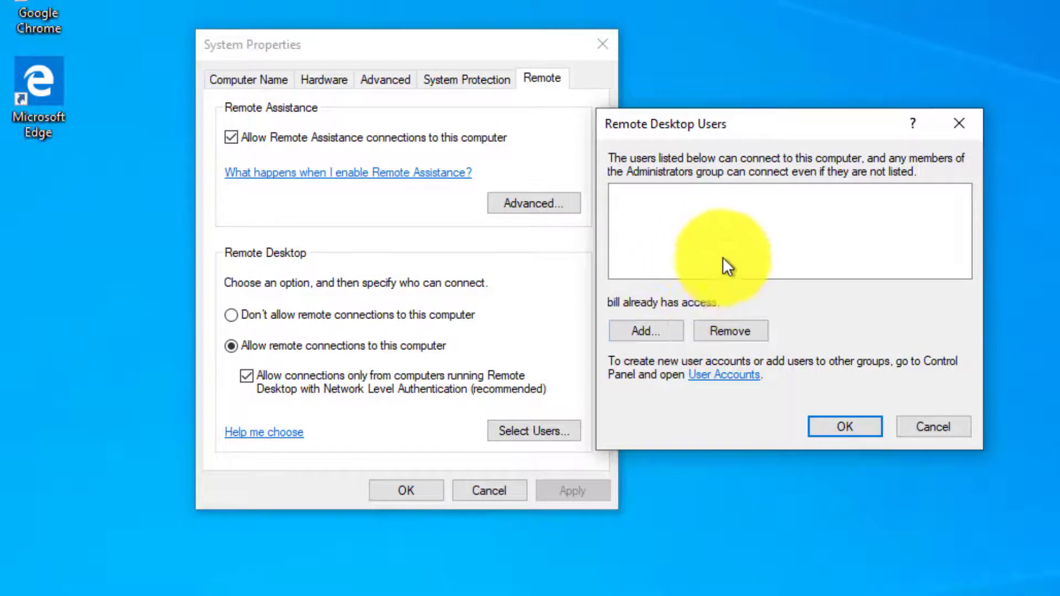
pyautogui.click(614, 330)
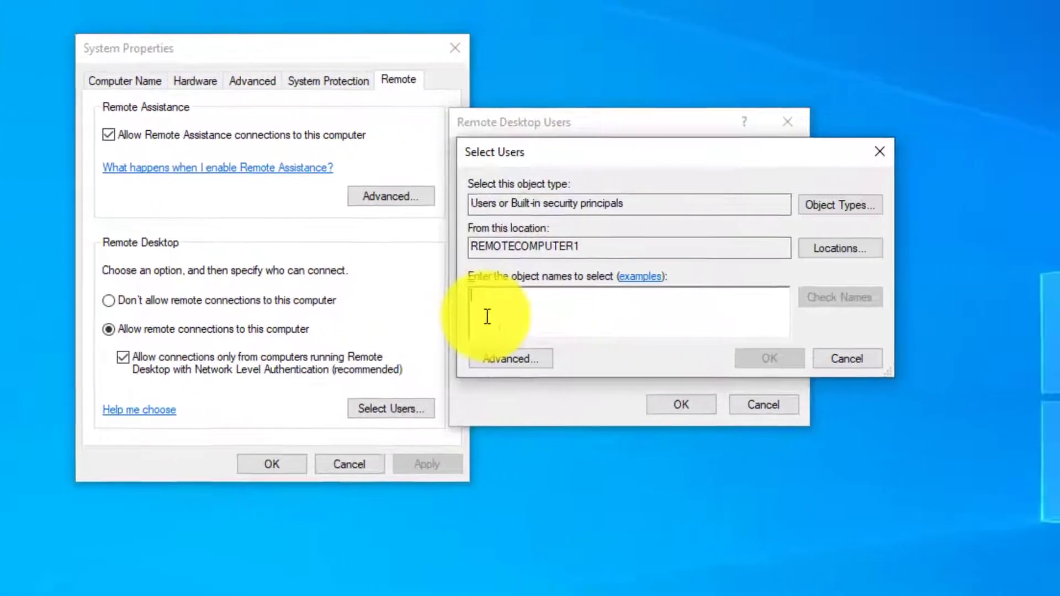
pyautogui.click(483, 358)
pyautogui.click(894, 360)
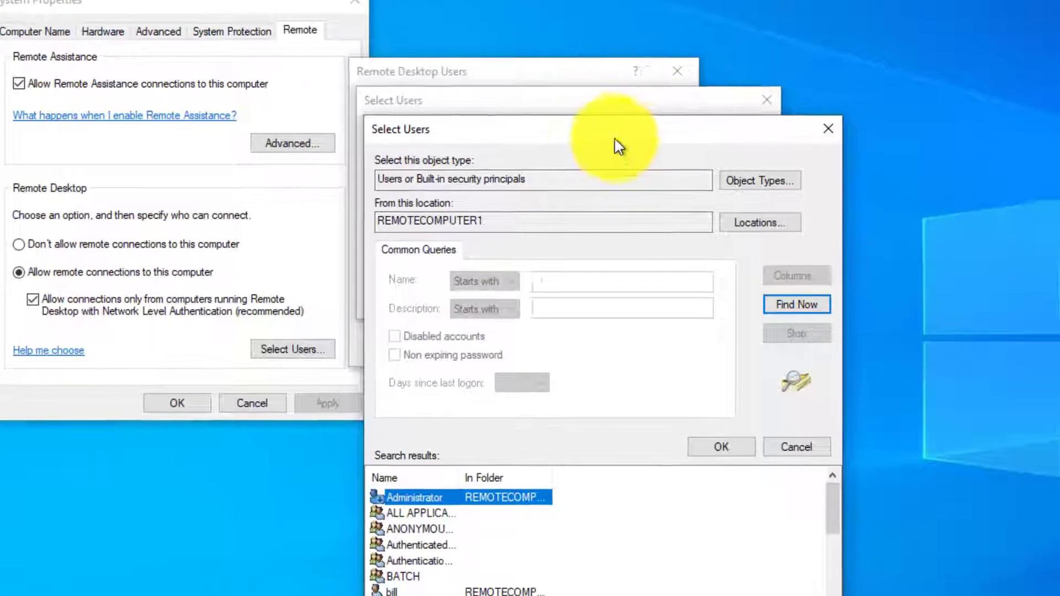
# Step: Enlarge the account search window, widen the Name column to fit and look through the listed accounts
pyautogui.moveTo(615, 139); pyautogui.dragTo(403, 0)
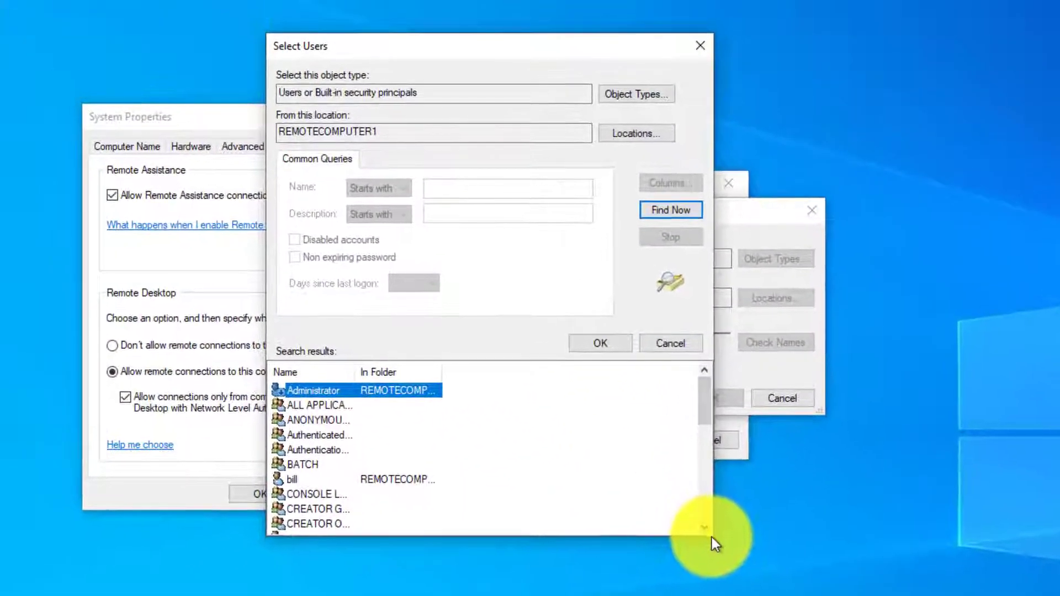
pyautogui.moveTo(688, 506); pyautogui.dragTo(763, 595)
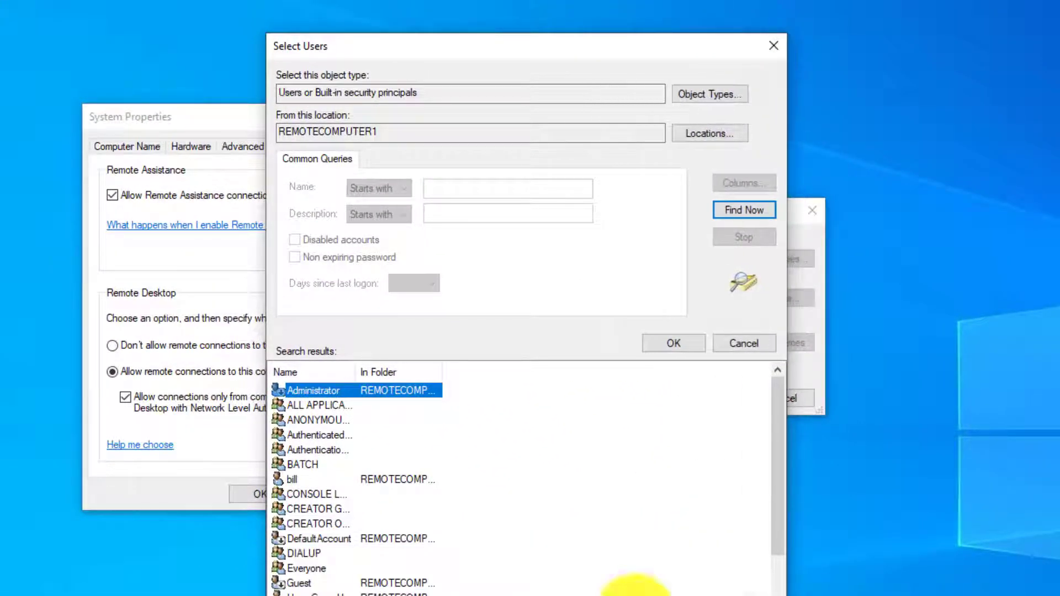
pyautogui.doubleClick(355, 368)
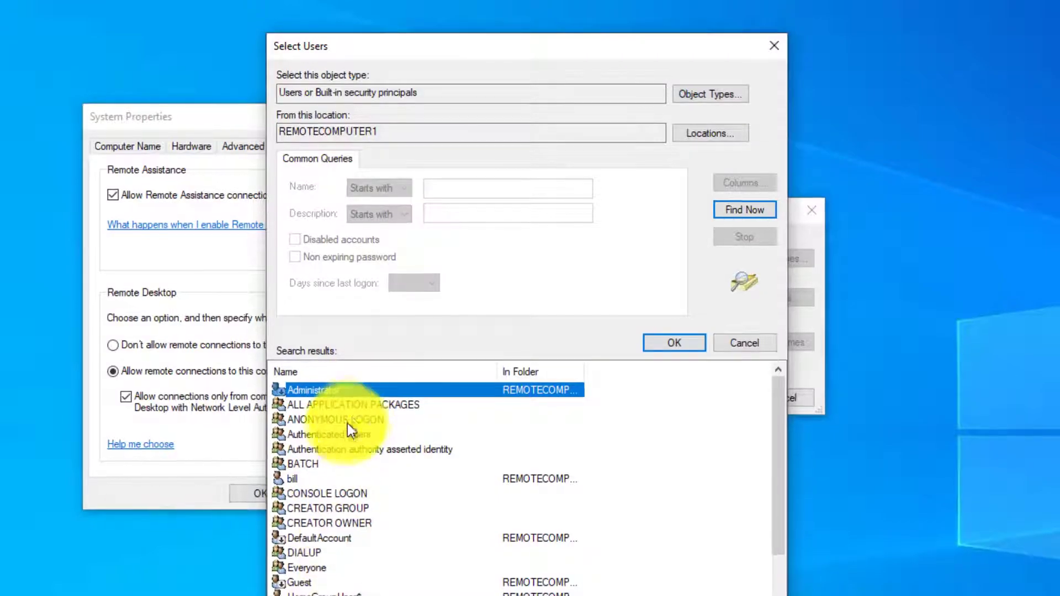
pyautogui.scroll(-4, 342, 508)
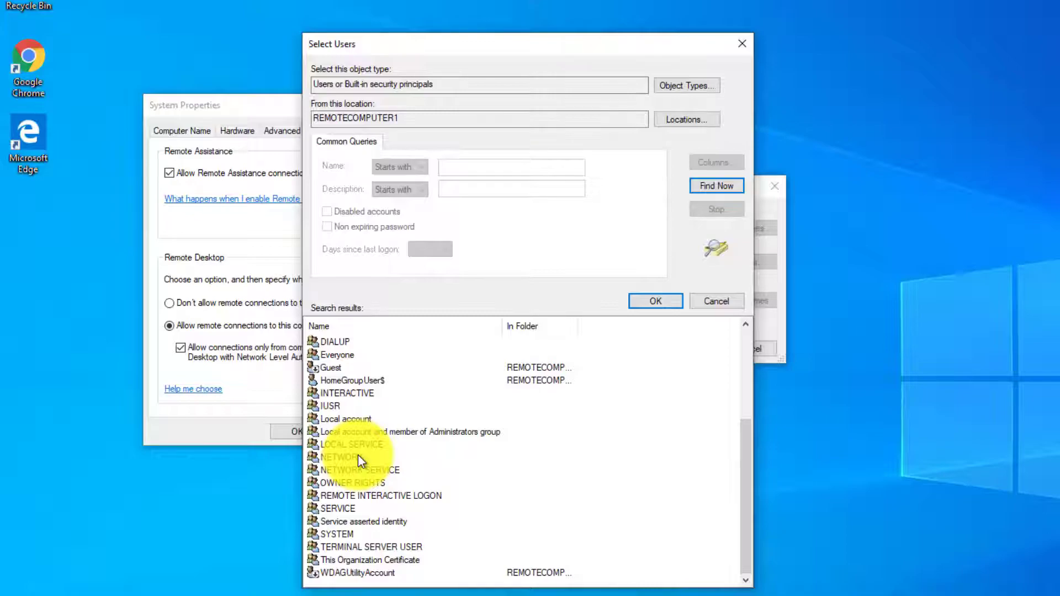
pyautogui.scroll(4, 358, 455)
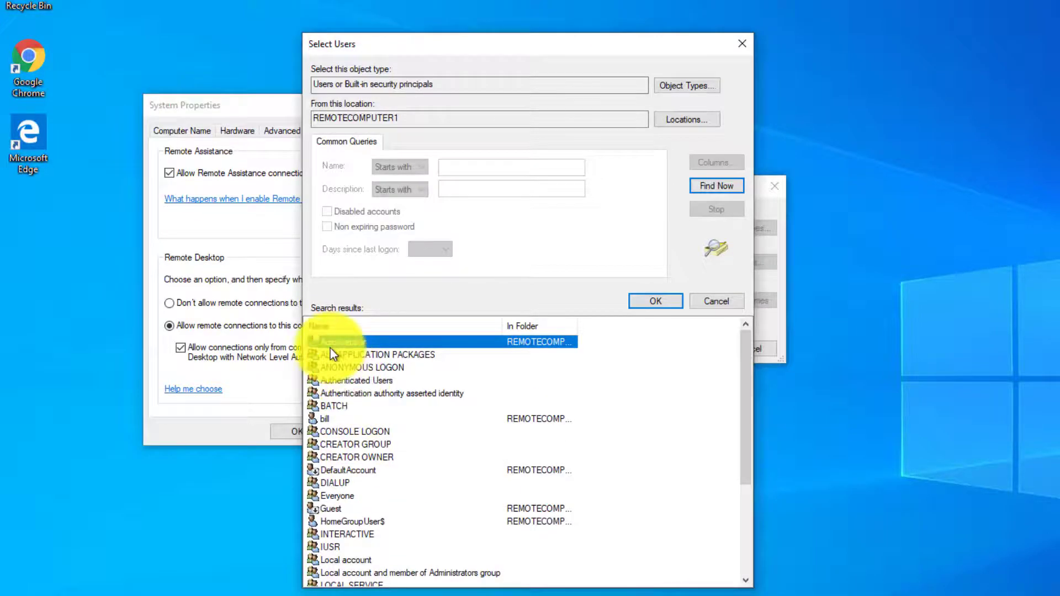
# Step: Leave the account selection without adding anyone, then confirm Remote Desktop Users and System Properties
pyautogui.click(721, 302)
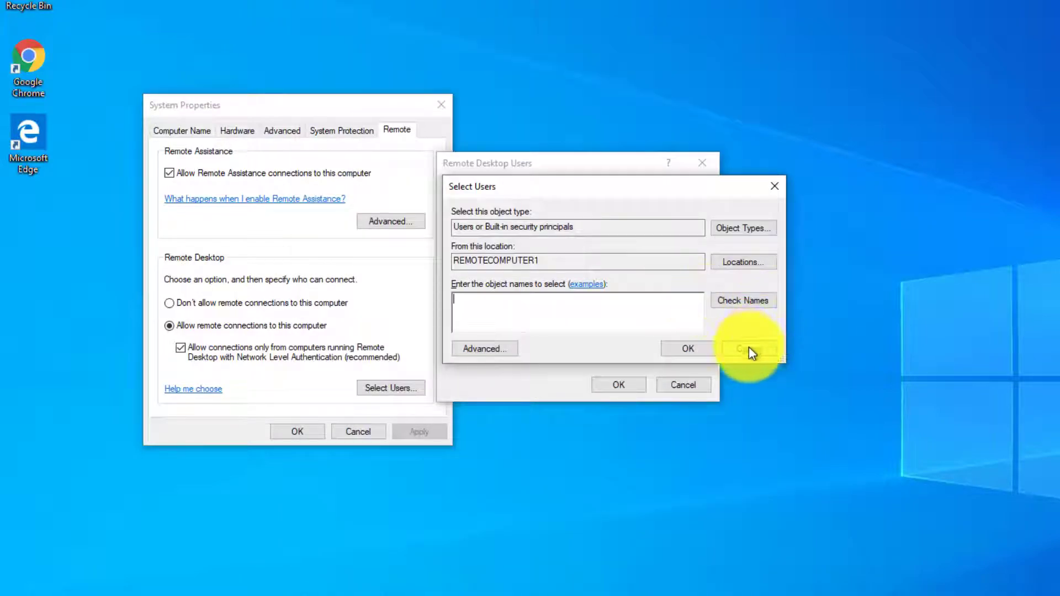
pyautogui.click(748, 348)
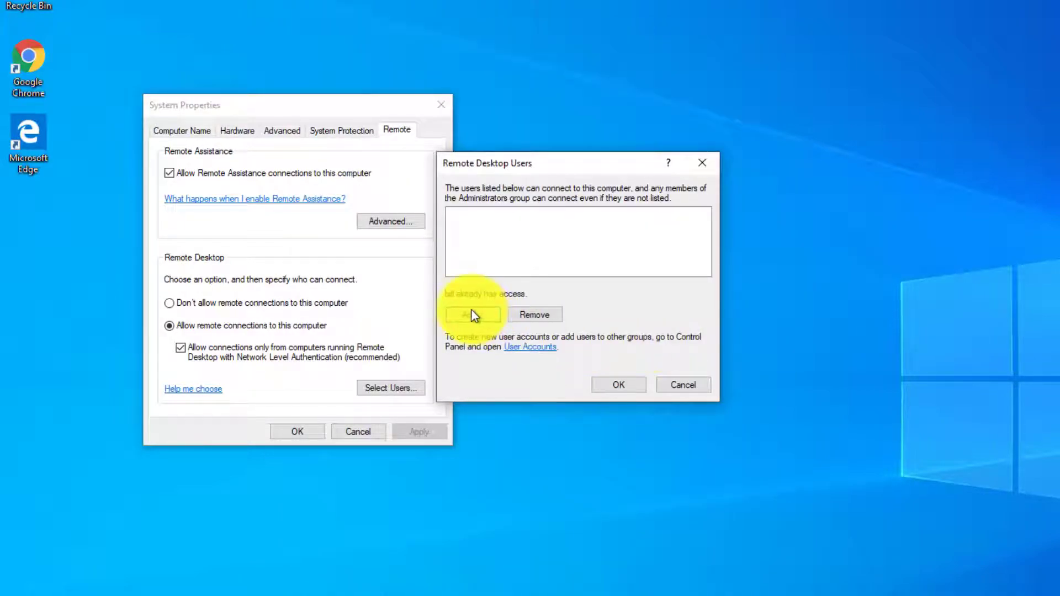
pyautogui.click(613, 385)
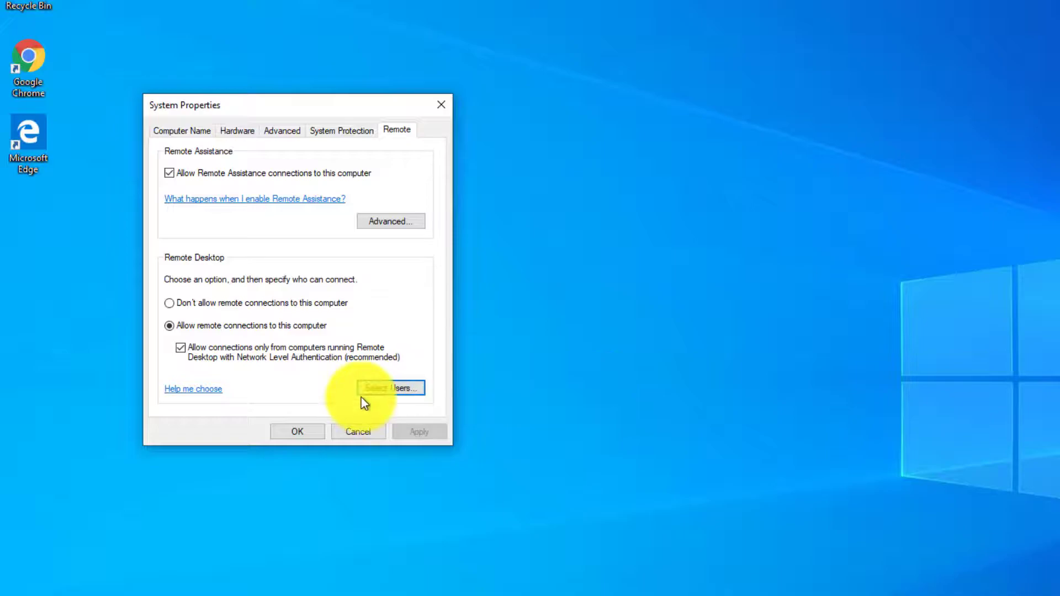
pyautogui.click(298, 431)
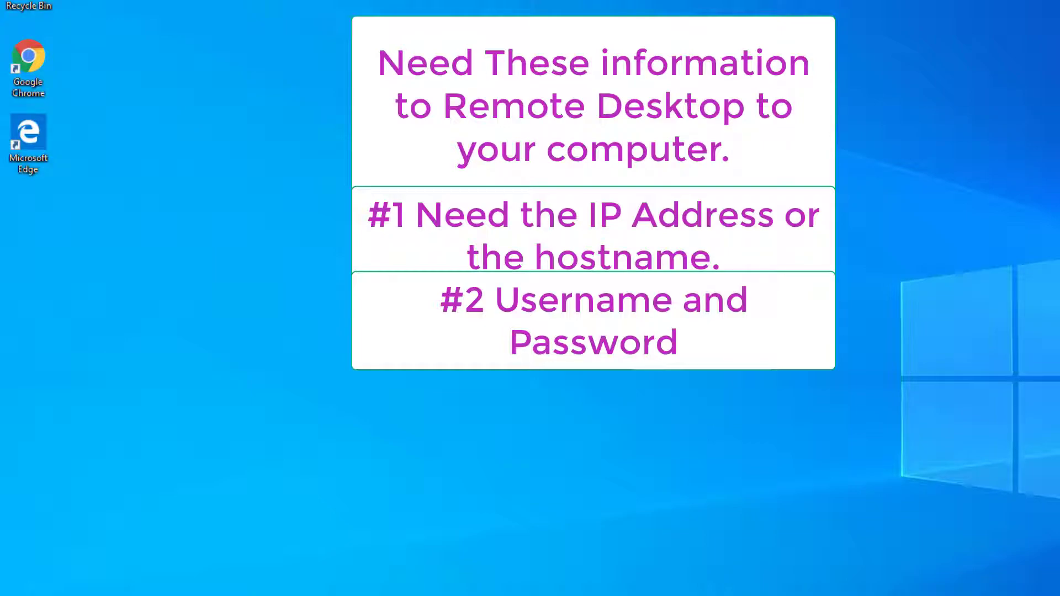
# Step: Open Windows PowerShell as administrator and approve the elevation request
pyautogui.rightClick(62, 556)
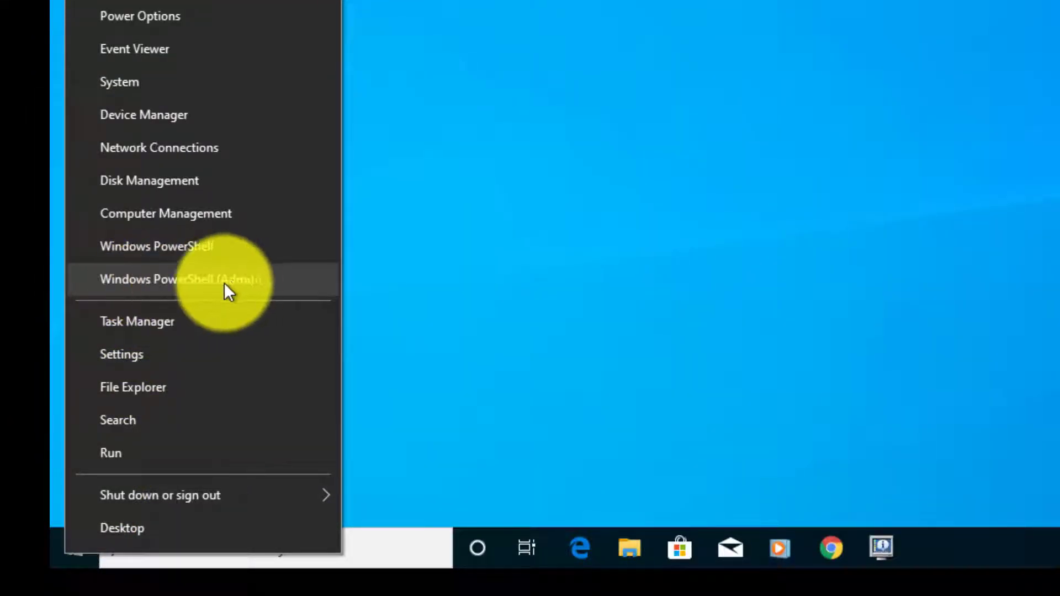
pyautogui.click(194, 287)
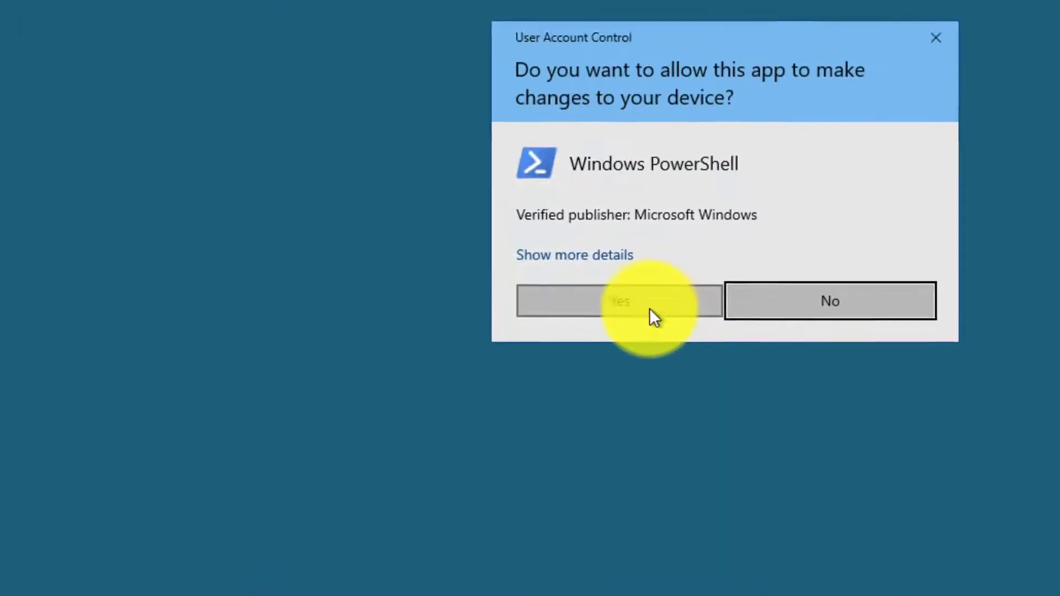
pyautogui.click(645, 294)
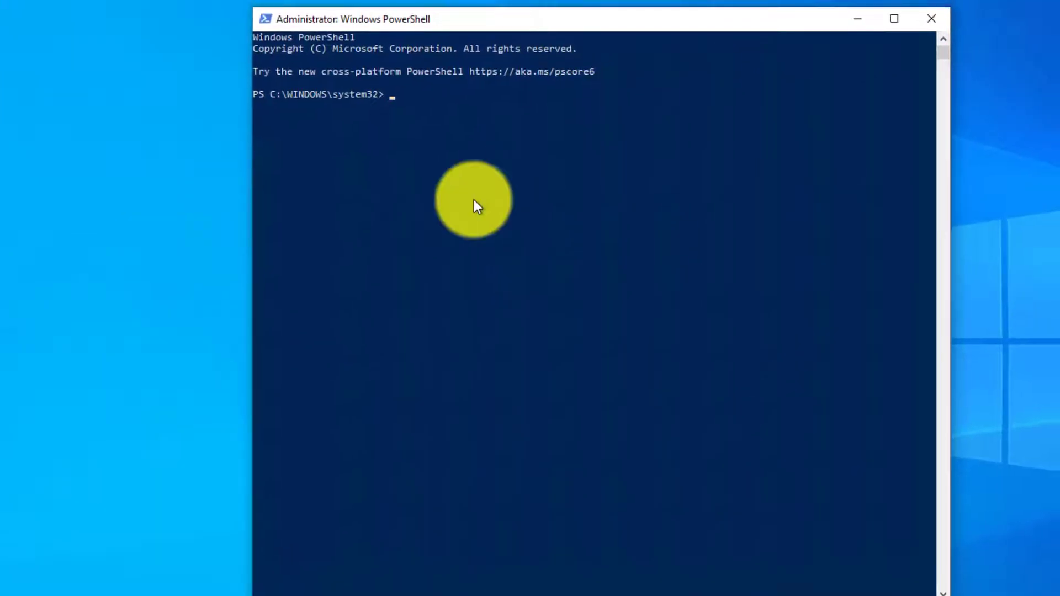
# Step: Run hostname and ipconfig to get the remote computer's name and IP configuration
pyautogui.write('hostname')
pyautogui.press('Return')
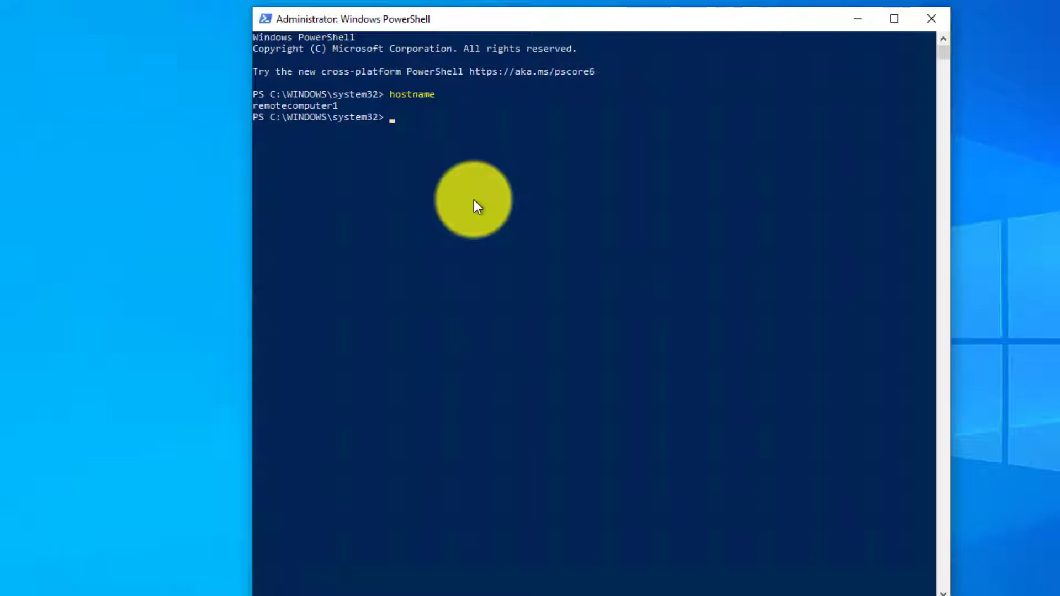
pyautogui.write('ipconfig')
pyautogui.press('Return')
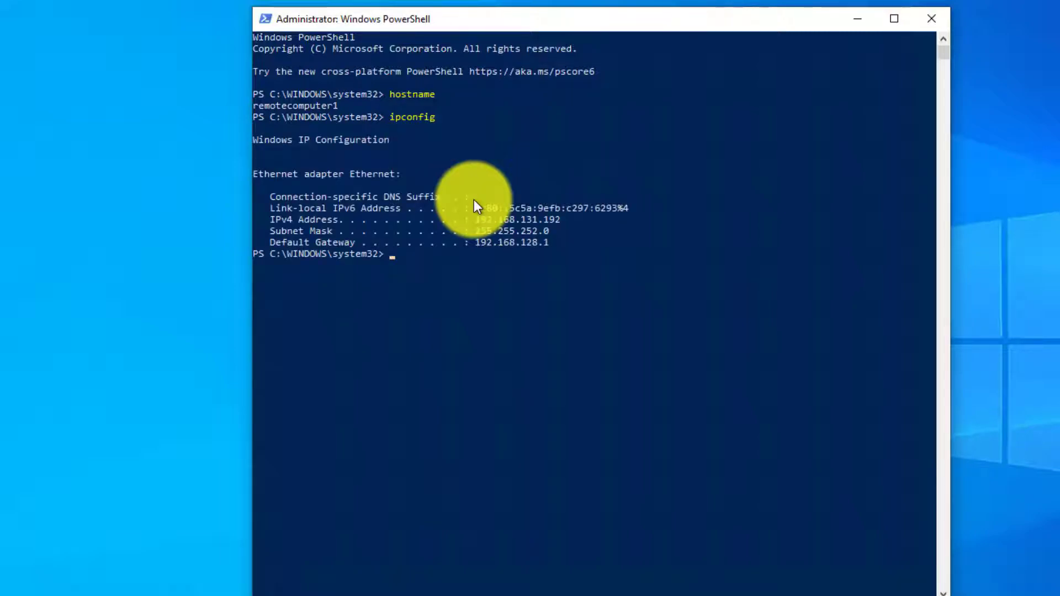
# Step: Highlight the IPv4 address and the computer name in the command output, then clear the highlight
pyautogui.click(479, 219)
pyautogui.moveTo(479, 220); pyautogui.dragTo(561, 219)
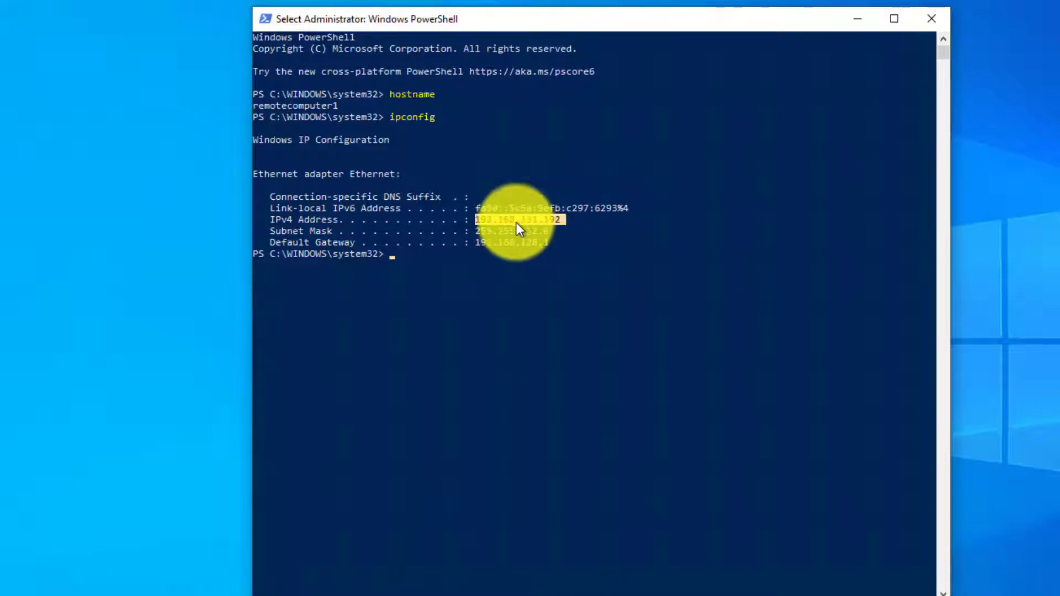
pyautogui.moveTo(256, 108); pyautogui.dragTo(339, 110)
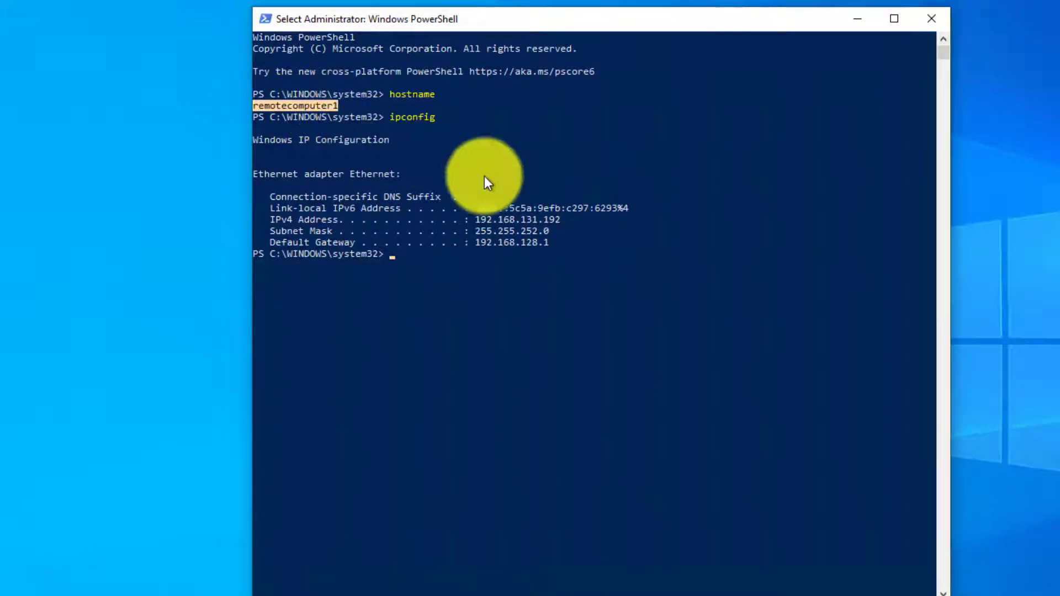
pyautogui.click(511, 209)
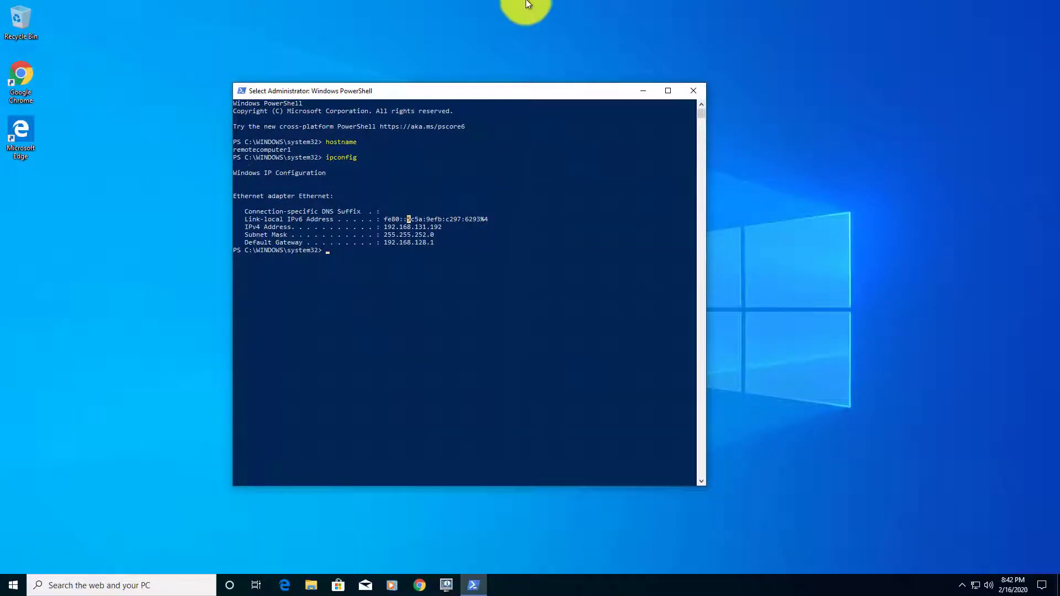
# Step: Take the virtual machine connection out of full screen, shrink its window and move it aside on the host desktop
pyautogui.moveTo(525, 3)
pyautogui.click(656, 4)
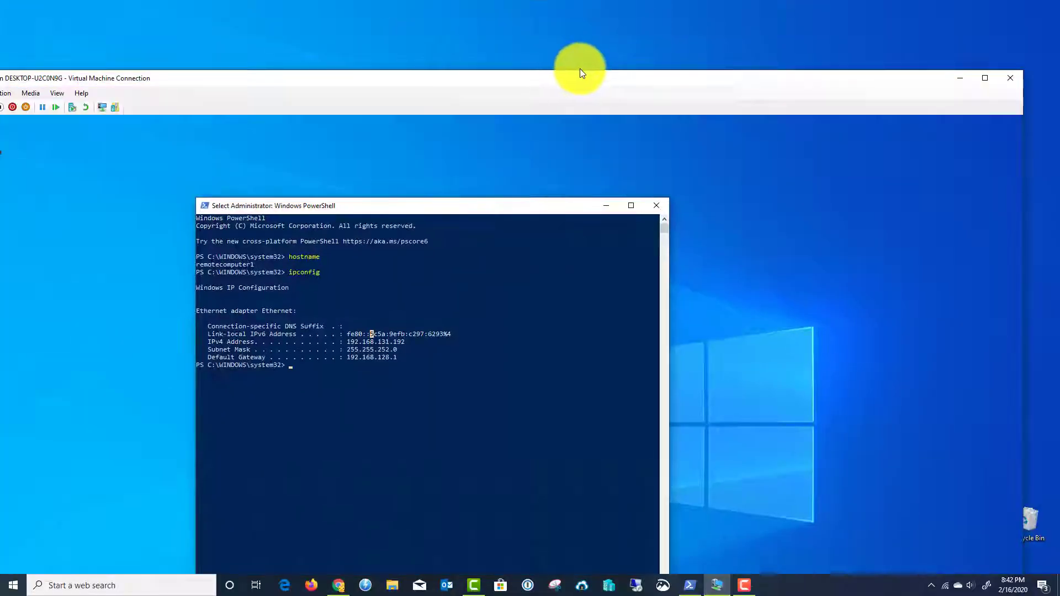
pyautogui.moveTo(1022, 71); pyautogui.dragTo(492, 261)
pyautogui.moveTo(320, 277); pyautogui.dragTo(785, 46)
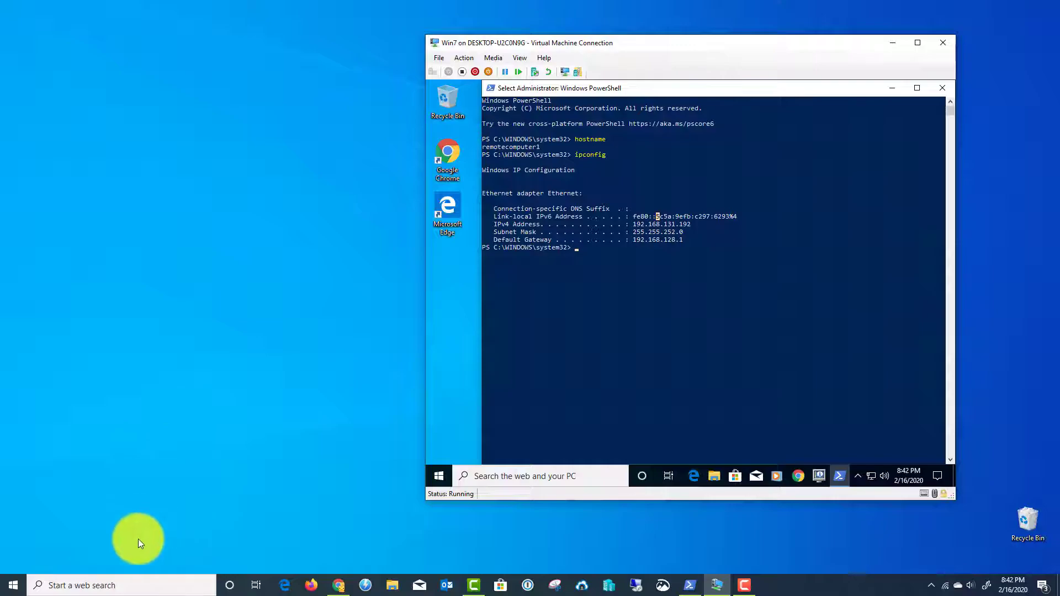
# Step: Open Windows PowerShell as administrator on the host computer and arrange it beside the virtual machine window
pyautogui.rightClick(13, 586)
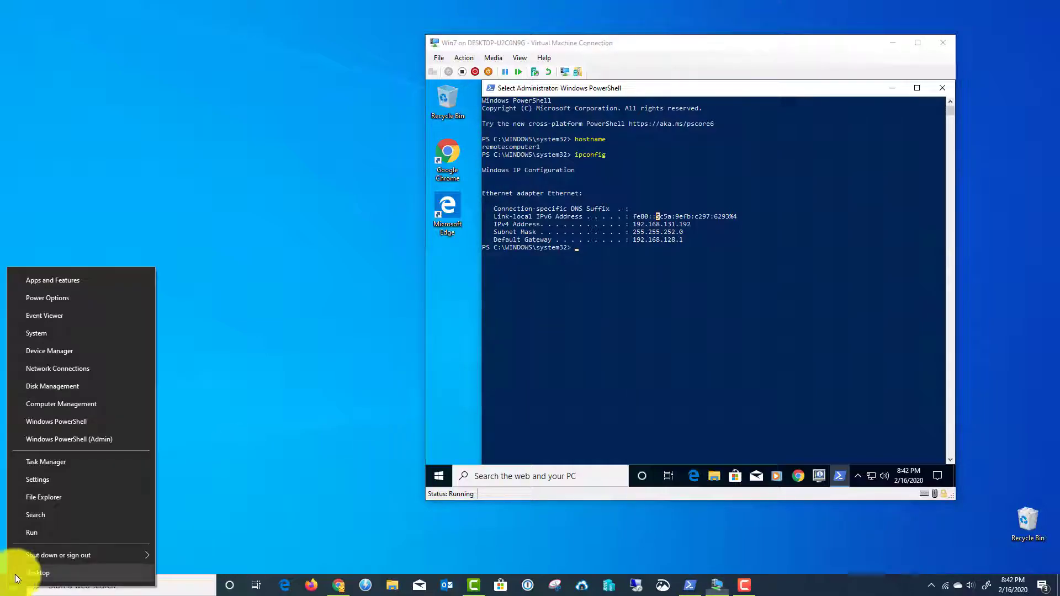
pyautogui.click(57, 439)
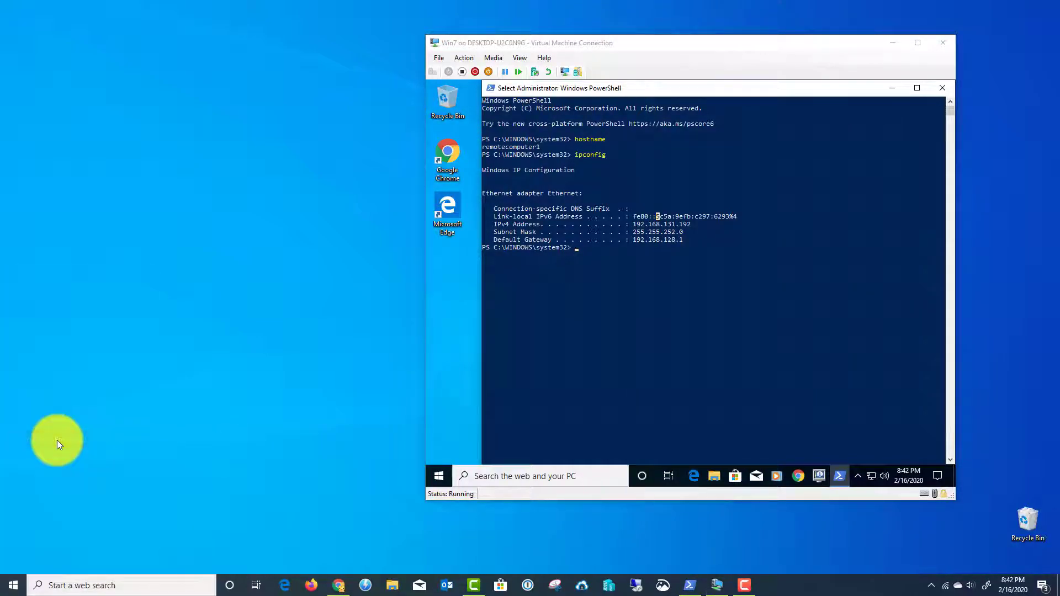
pyautogui.moveTo(316, 99); pyautogui.dragTo(232, 93)
pyautogui.moveTo(551, 43); pyautogui.dragTo(628, 37)
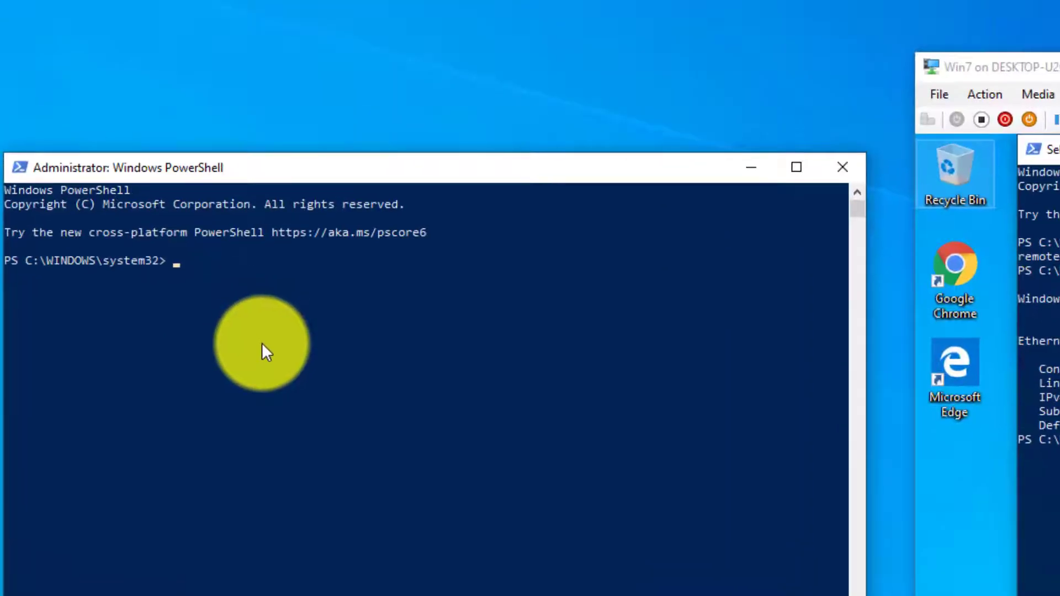
# Step: Run hostname on the host computer and highlight the returned computer name
pyautogui.write('hostname')
pyautogui.press('Return')
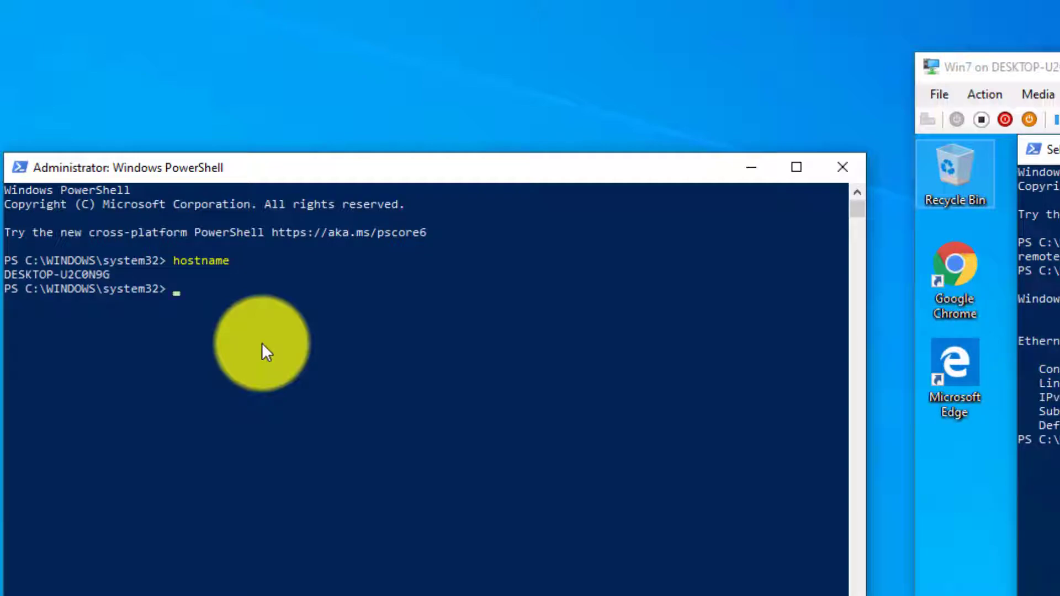
pyautogui.moveTo(8, 274); pyautogui.dragTo(102, 273)
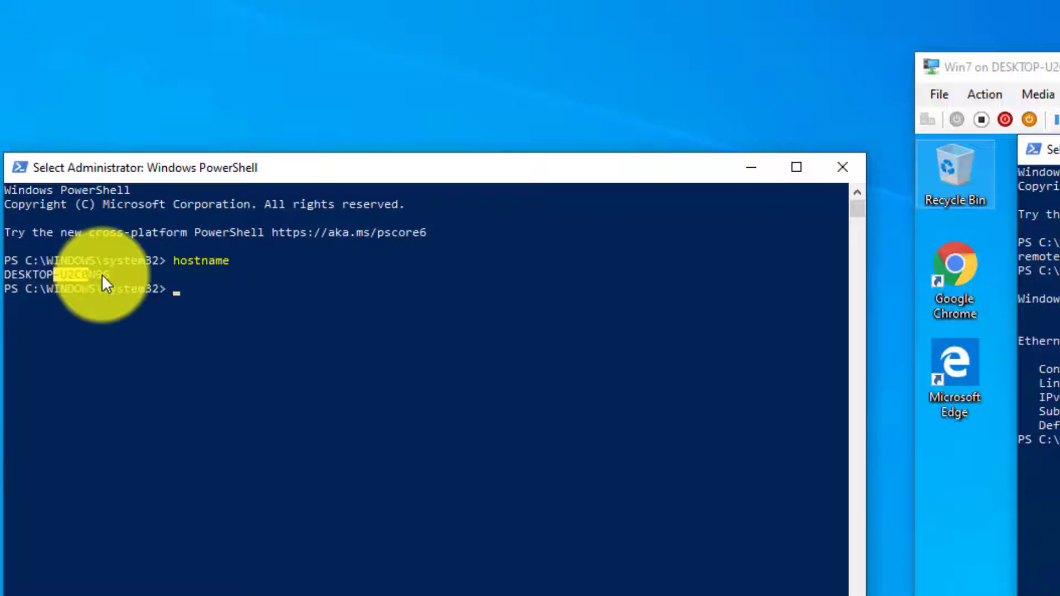
# Step: Run ipconfig on the host computer and highlight the vEthernet (vSwitch) adapter's IPv4 address line
pyautogui.click(206, 288)
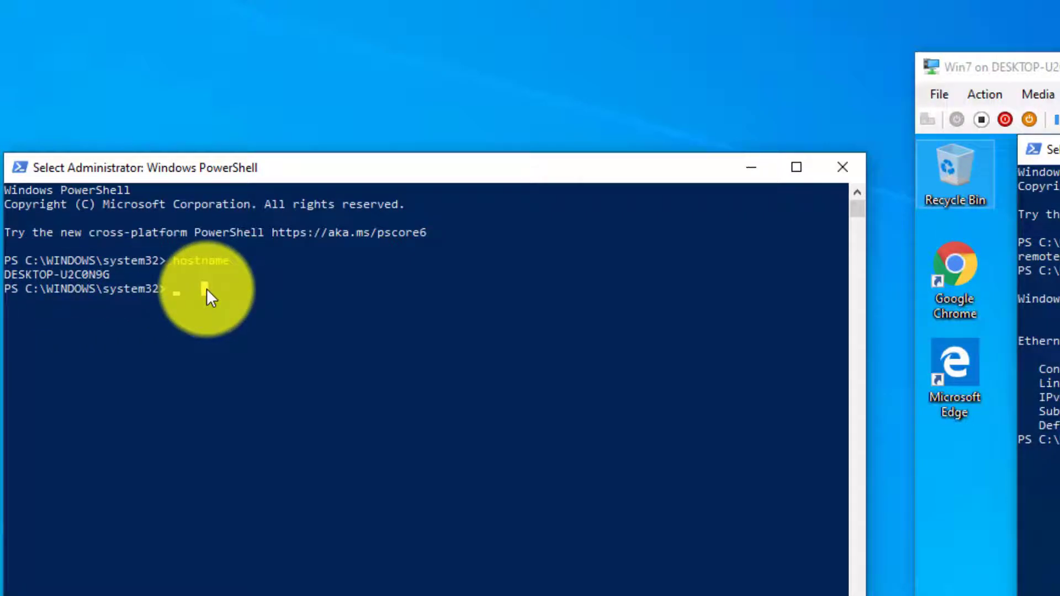
pyautogui.write('ipconf')
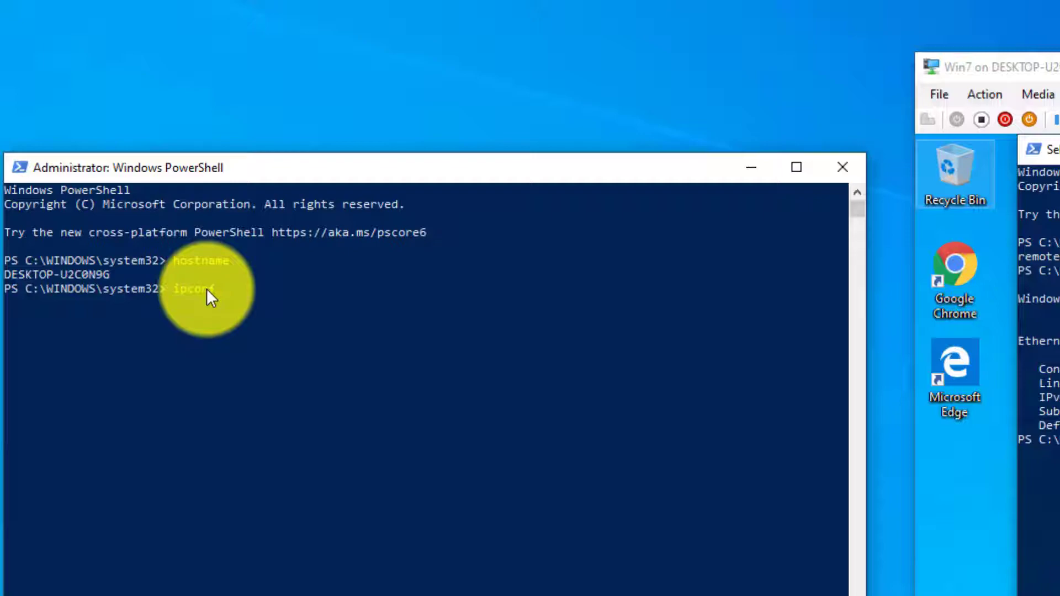
pyautogui.write('ig')
pyautogui.press('Return')
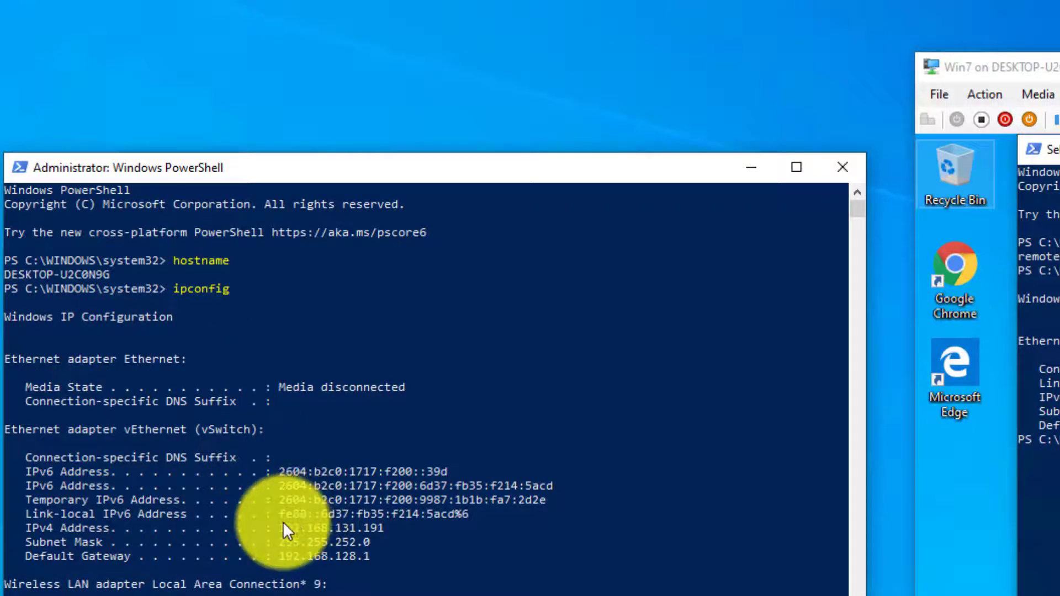
pyautogui.click(28, 527)
pyautogui.moveTo(65, 525); pyautogui.dragTo(386, 528)
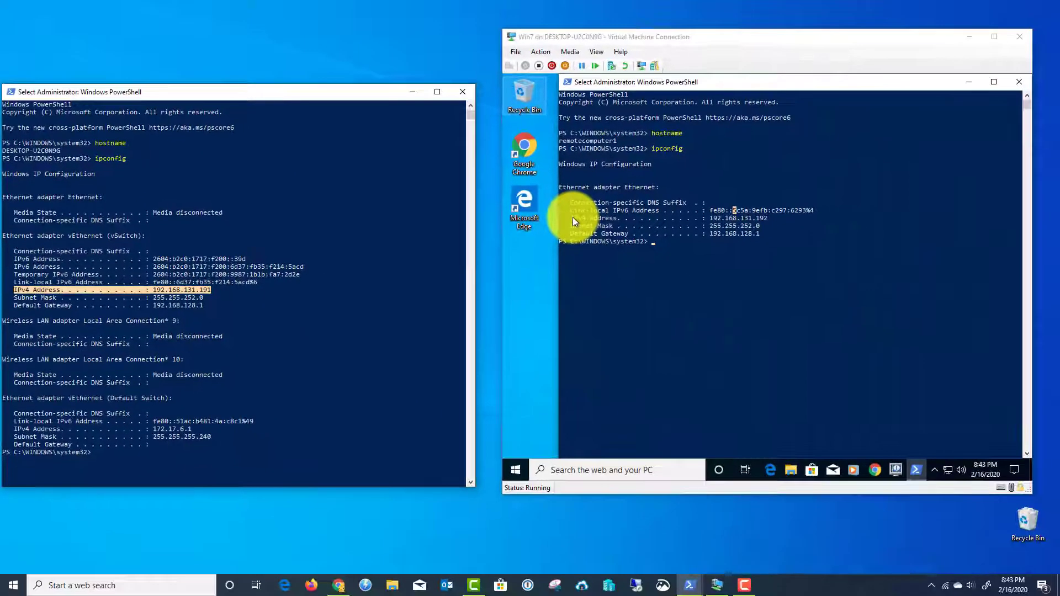
# Step: Highlight the IPv4 address line in the virtual machine's PowerShell output for comparison with the host
pyautogui.click(572, 218)
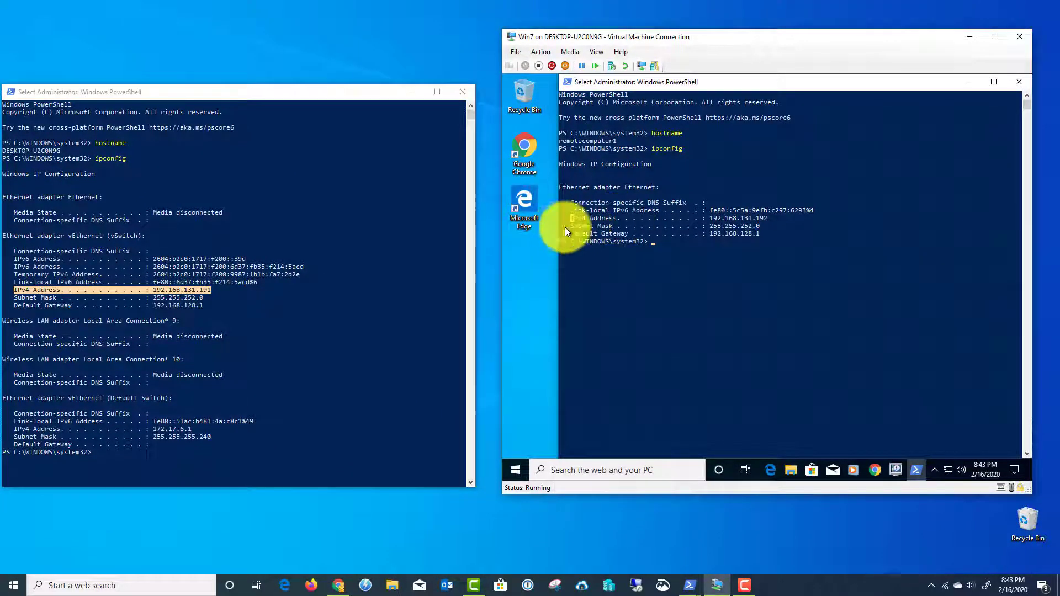
pyautogui.moveTo(571, 217); pyautogui.dragTo(667, 215)
pyautogui.moveTo(401, 304); pyautogui.dragTo(577, 306)
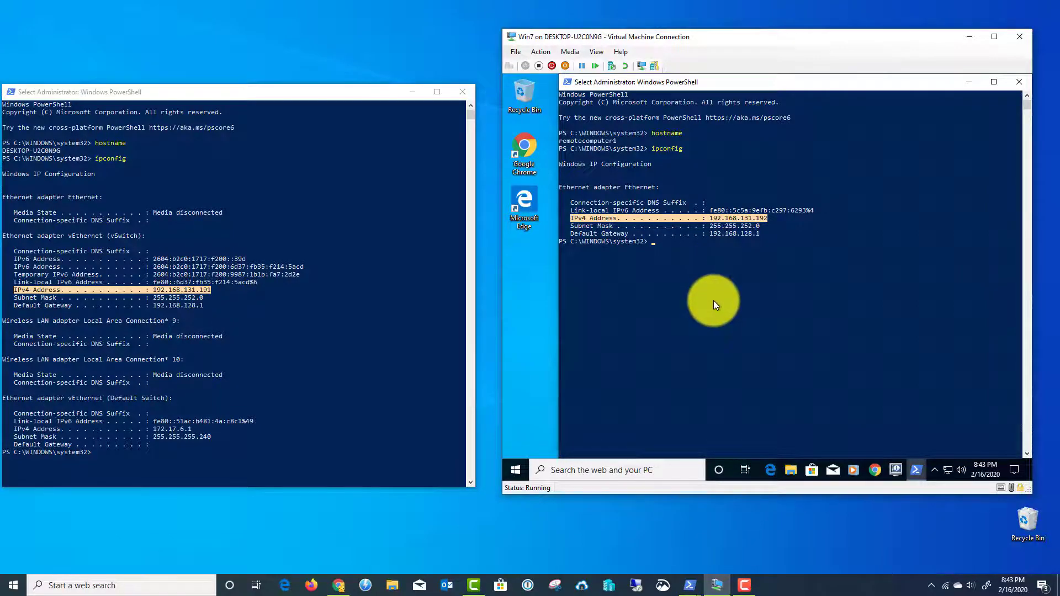
# Step: Search the host for "remote desktop", open Remote Desktop Connection and move its window over the host's PowerShell window
pyautogui.click(65, 586)
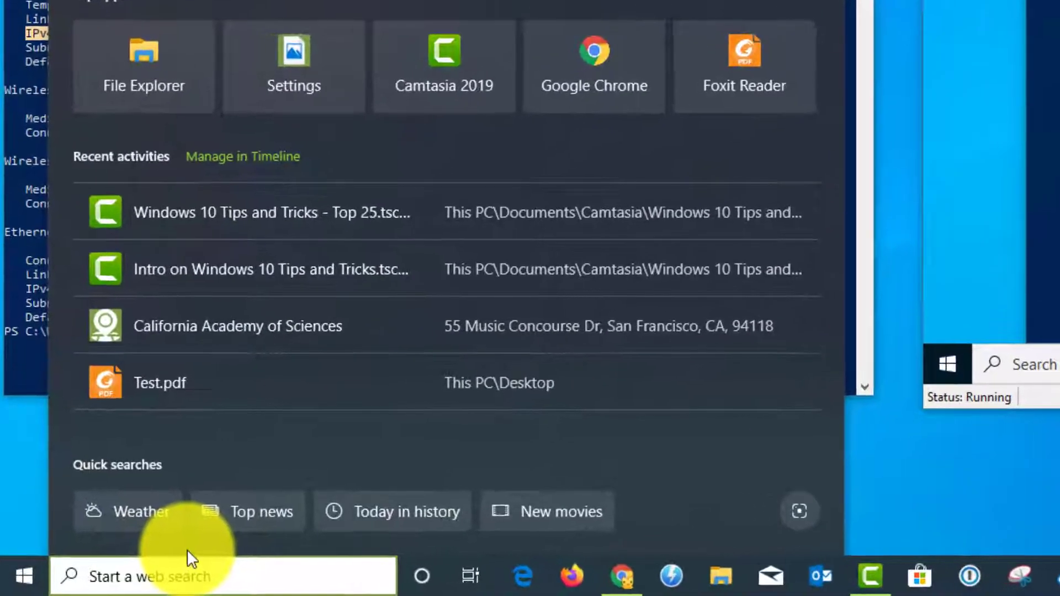
pyautogui.write('remote deskt')
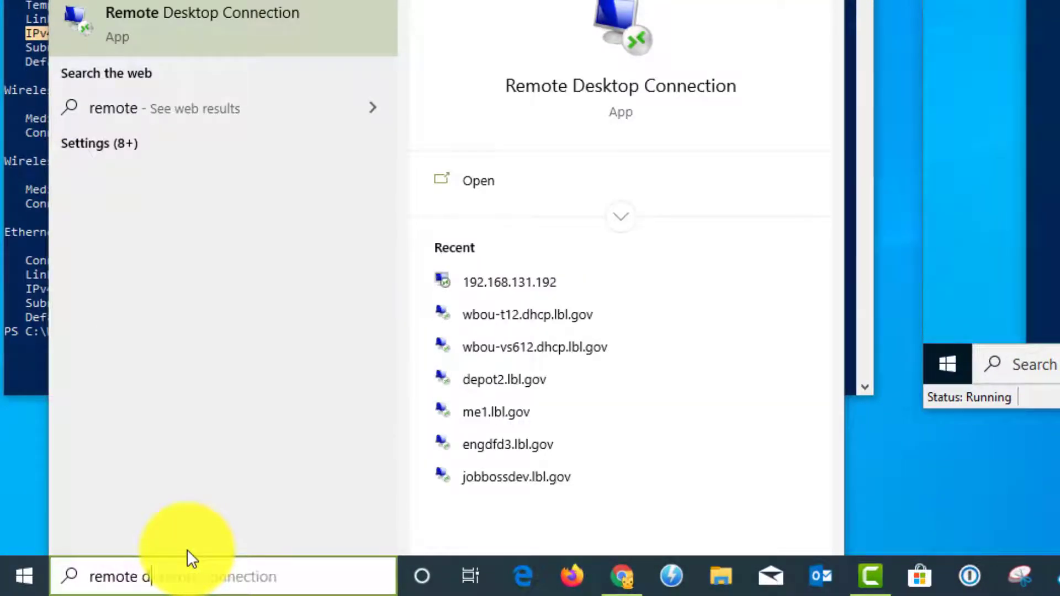
pyautogui.write('op')
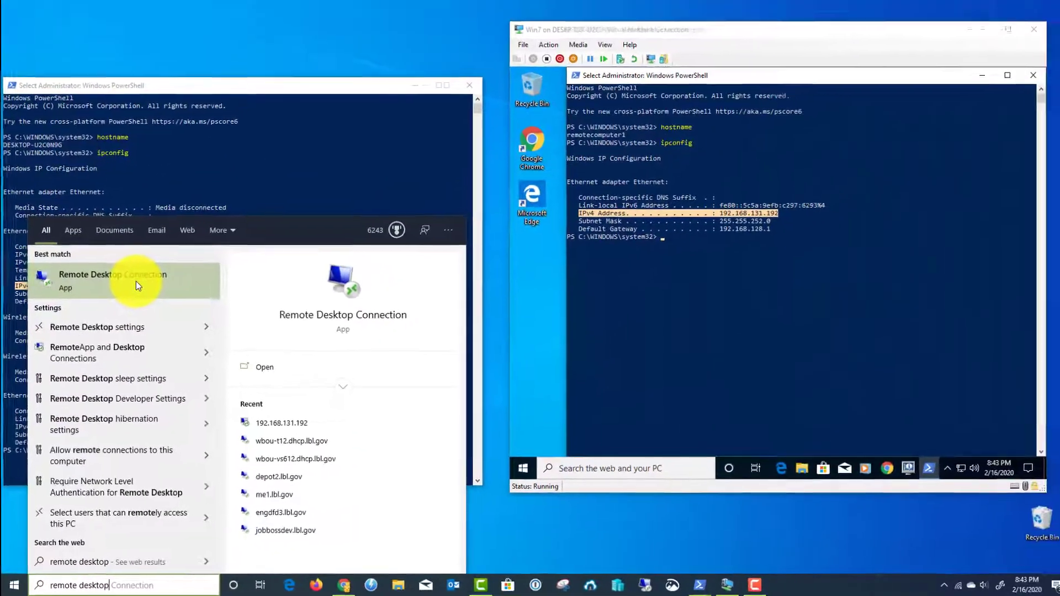
pyautogui.click(223, 151)
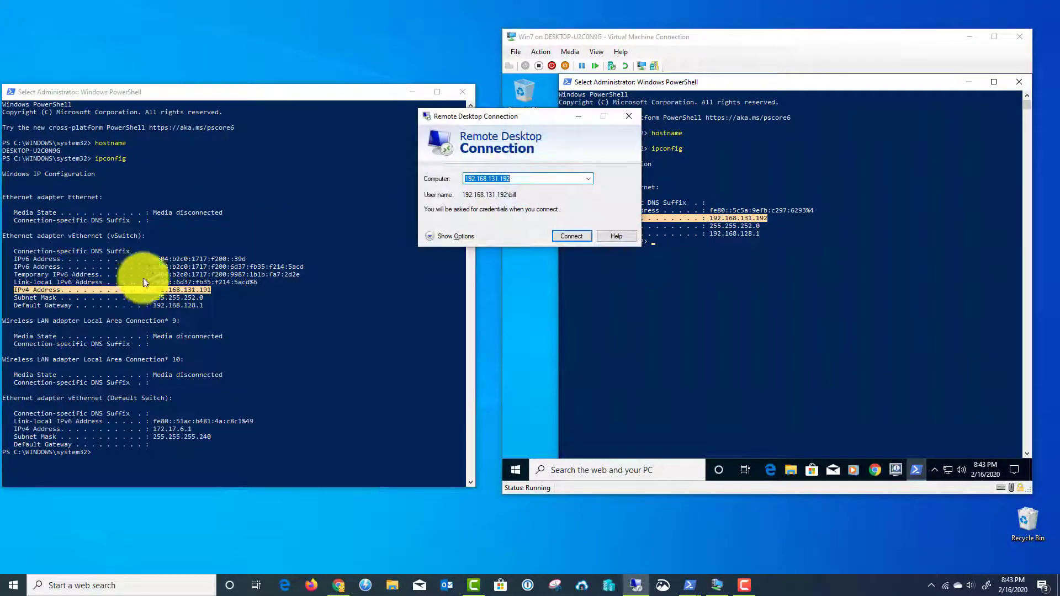
pyautogui.moveTo(494, 122); pyautogui.dragTo(249, 190)
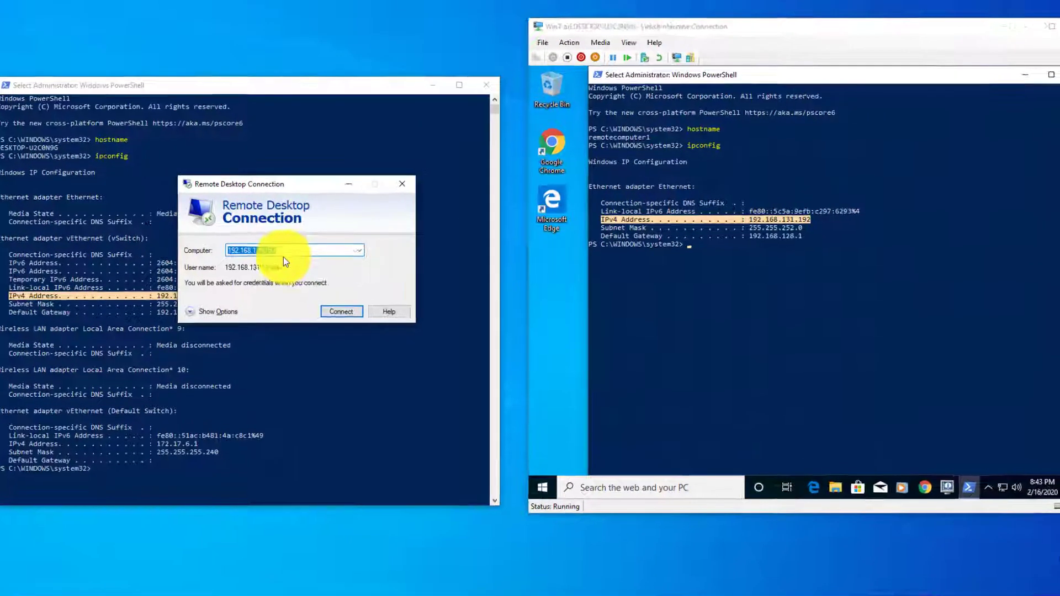
# Step: Keep 192.168.131.192 as the computer to connect to and expand the full connection options
pyautogui.moveTo(281, 247); pyautogui.dragTo(227, 247)
pyautogui.click(478, 307)
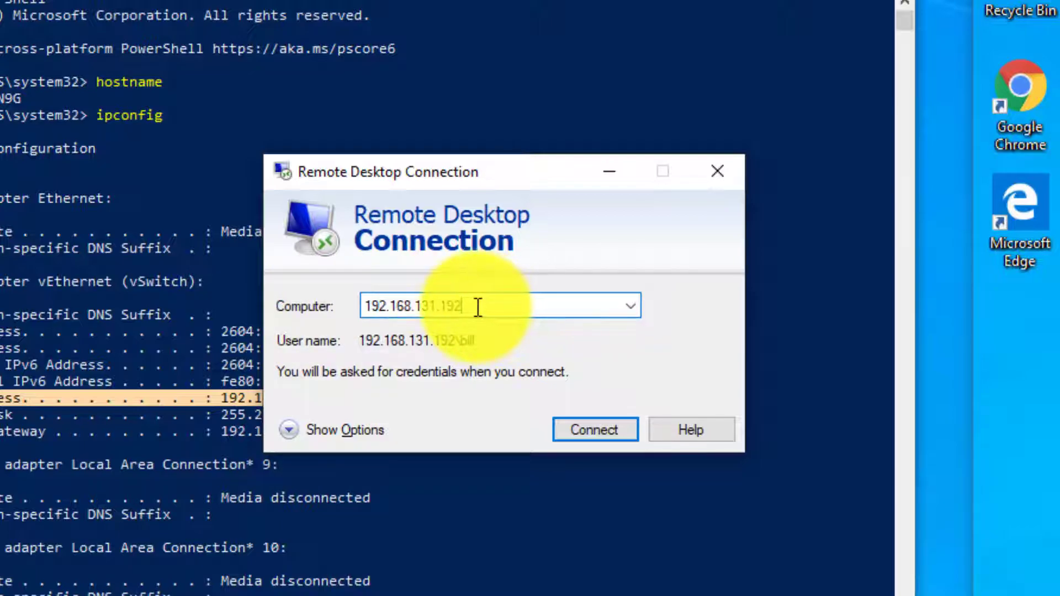
pyautogui.click(318, 429)
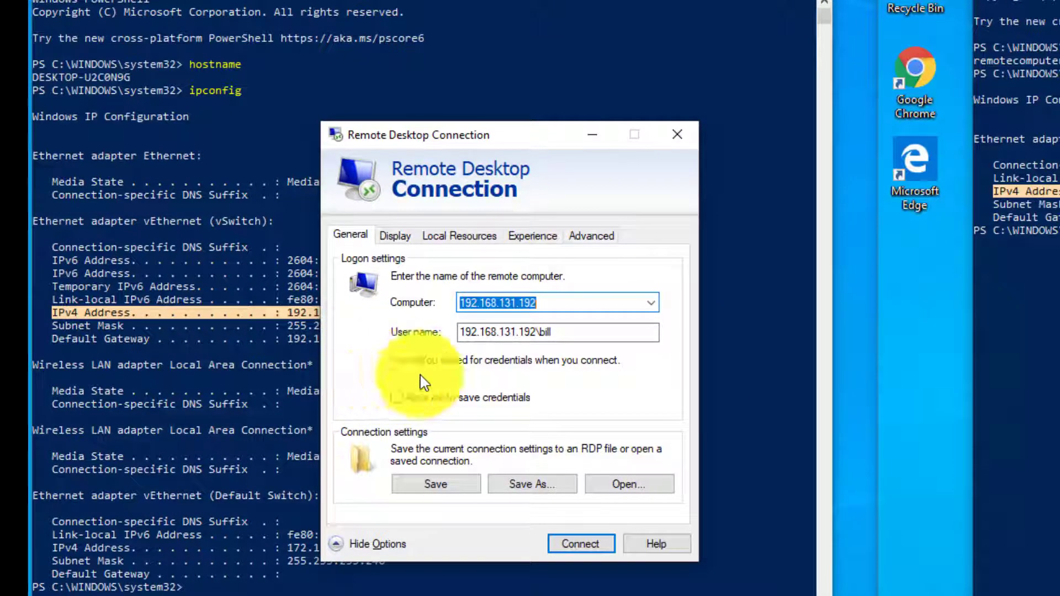
# Step: Set the remote desktop's display size to 1024 by 768 pixels
pyautogui.click(396, 237)
pyautogui.click(521, 311)
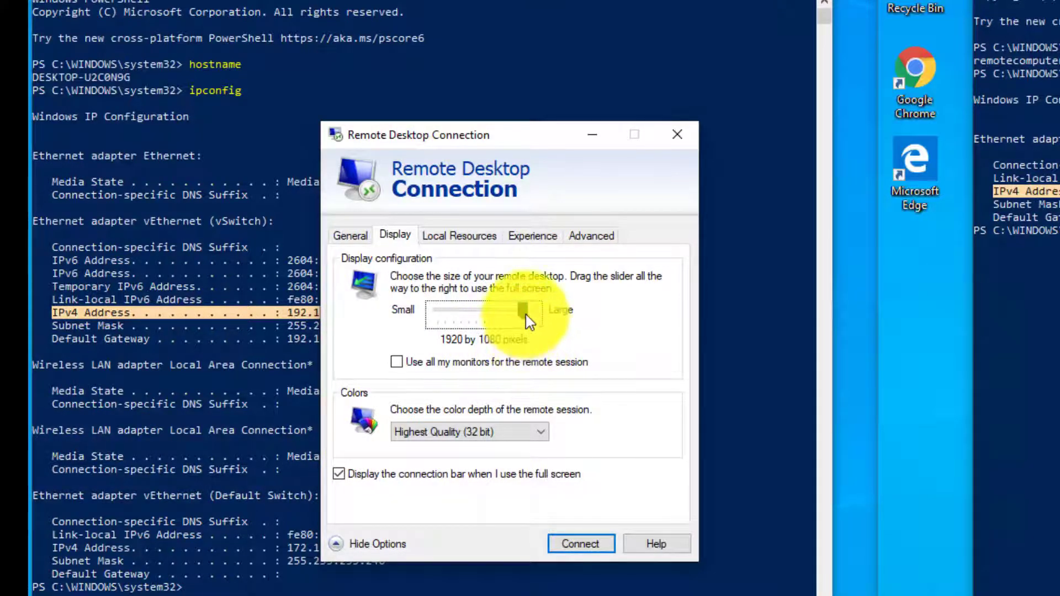
pyautogui.moveTo(525, 319); pyautogui.dragTo(458, 320)
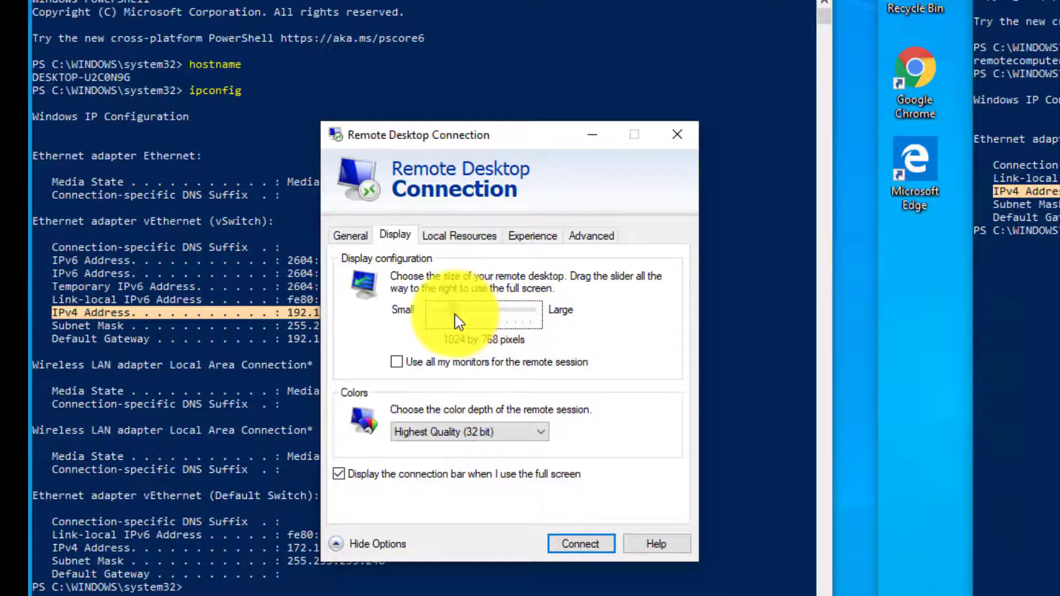
pyautogui.moveTo(458, 321); pyautogui.dragTo(457, 322)
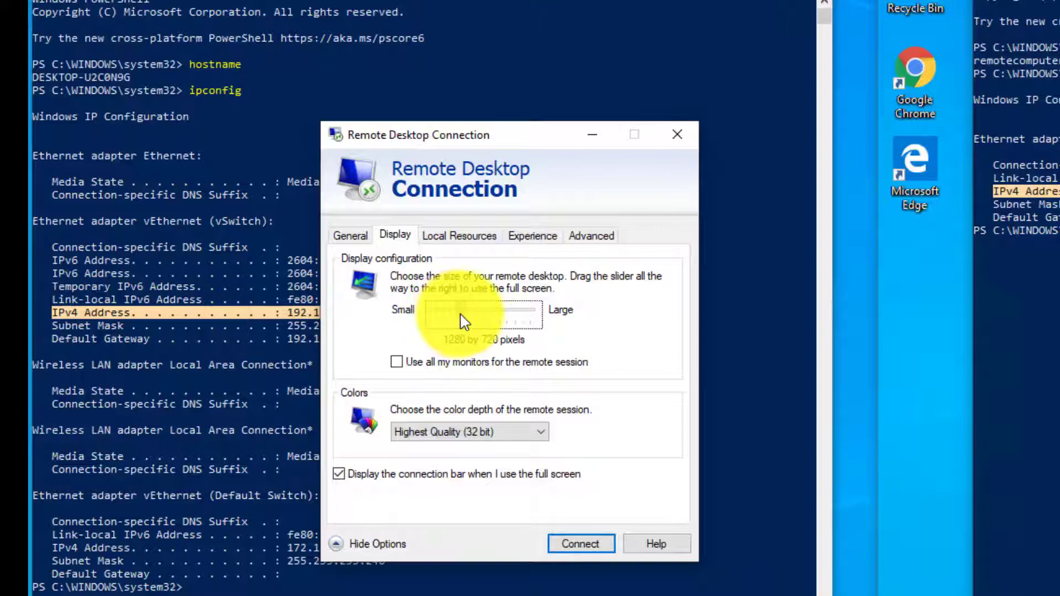
pyautogui.moveTo(468, 321); pyautogui.dragTo(462, 321)
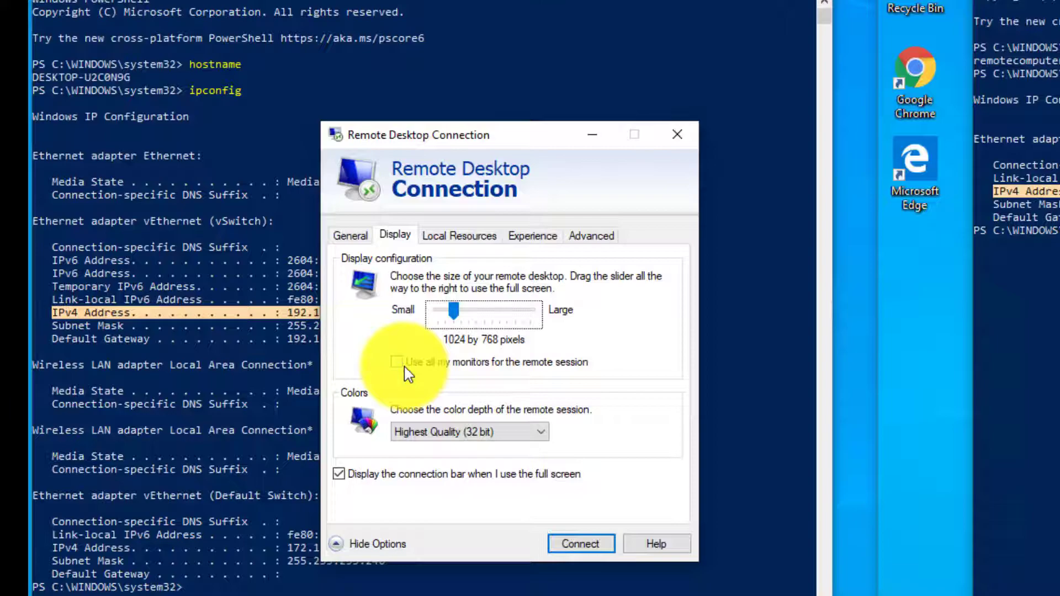
# Step: Open the additional local devices and resources, expand the drives and share Local Disk (C:) with the remote session
pyautogui.click(460, 237)
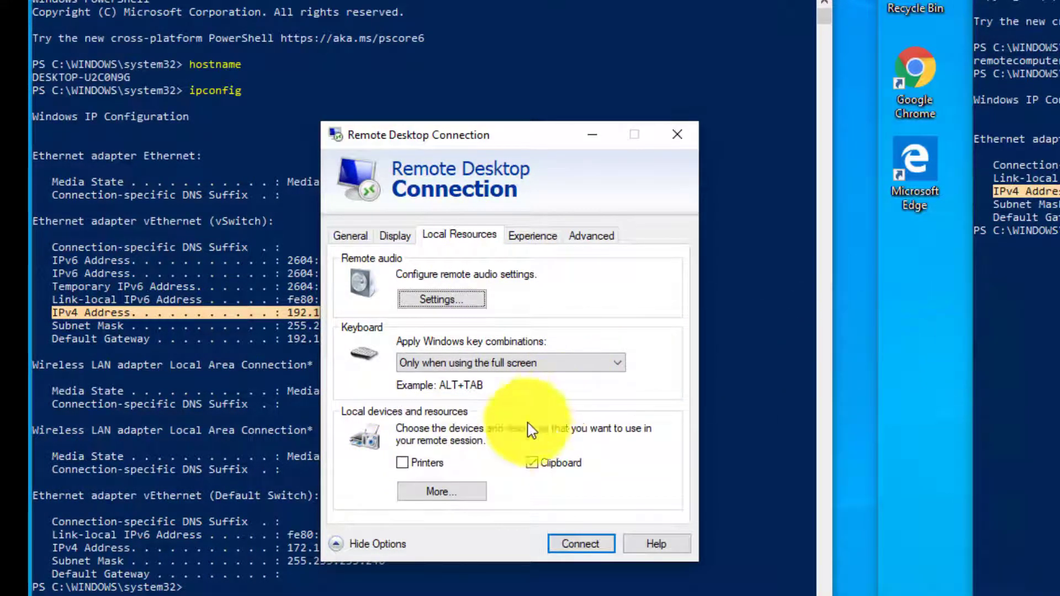
pyautogui.click(436, 500)
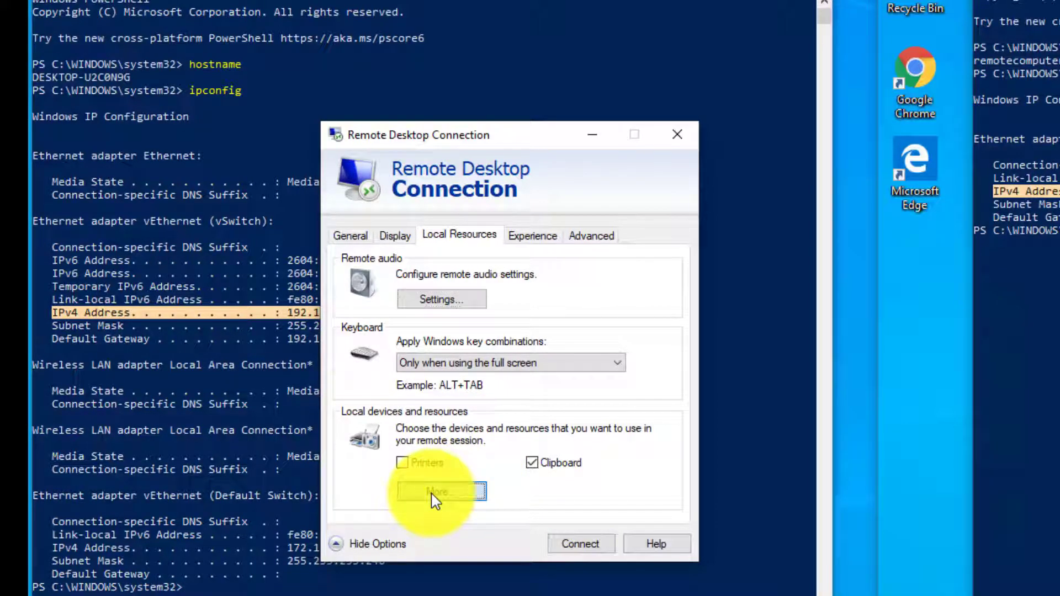
pyautogui.click(360, 399)
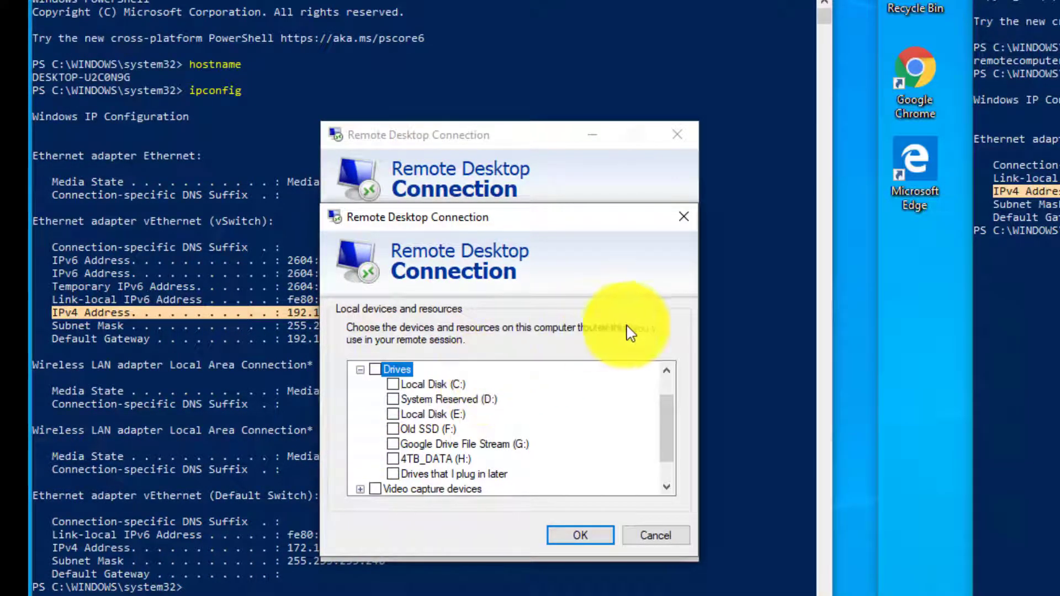
pyautogui.click(394, 387)
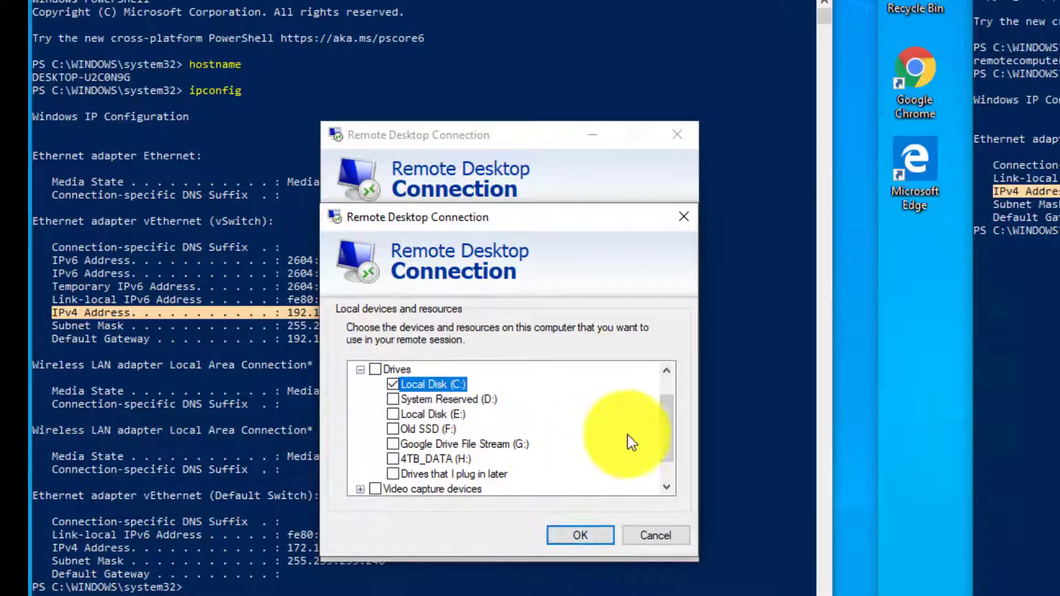
# Step: Look through the remaining drives, expand the video capture devices and accept the local resource selection
pyautogui.scroll(-2, 669, 435)
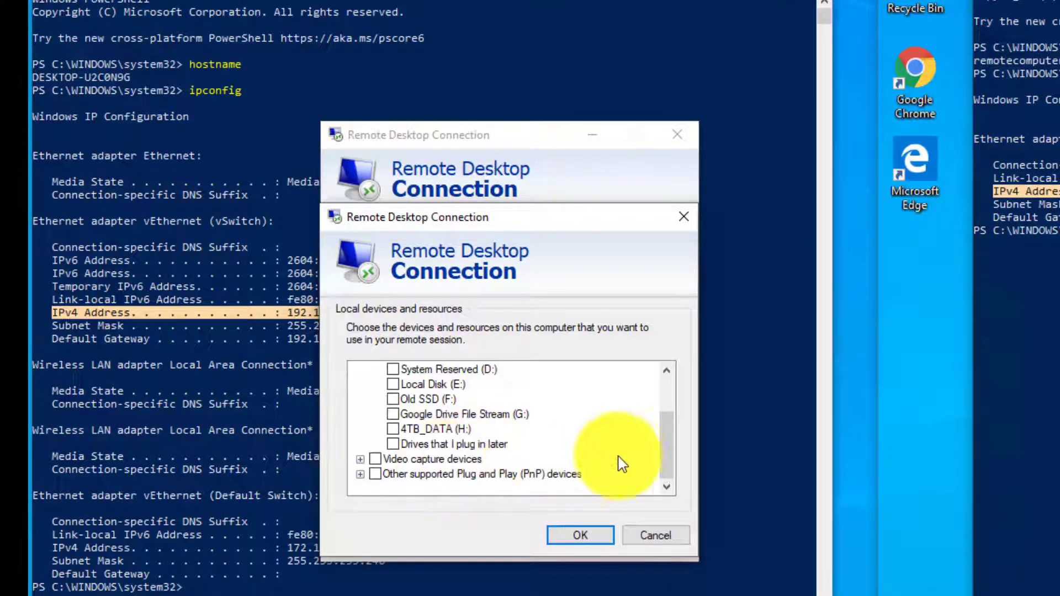
pyautogui.moveTo(667, 460); pyautogui.dragTo(666, 441)
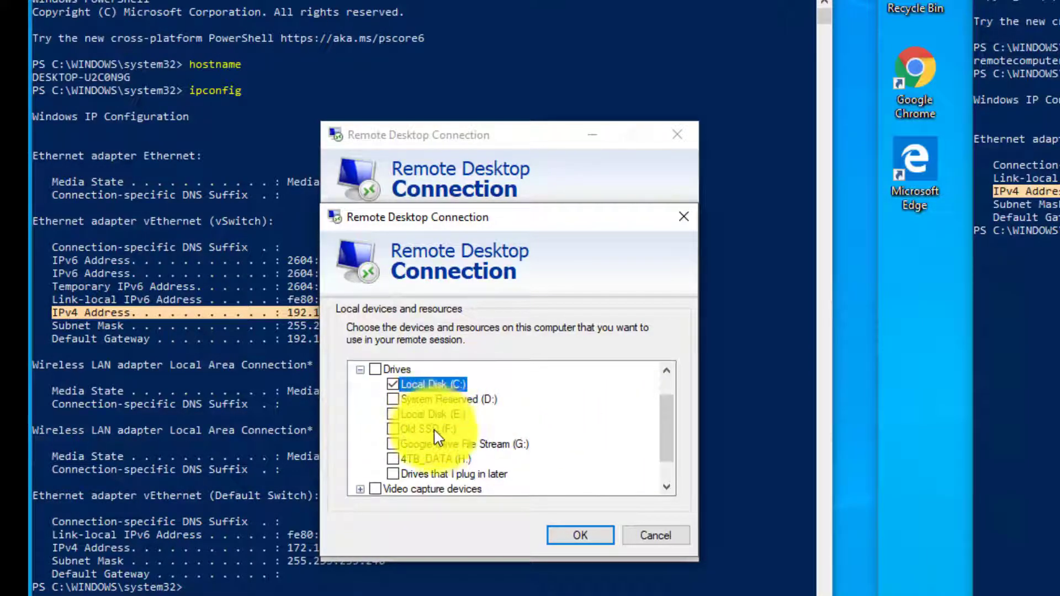
pyautogui.scroll(-1, 666, 449)
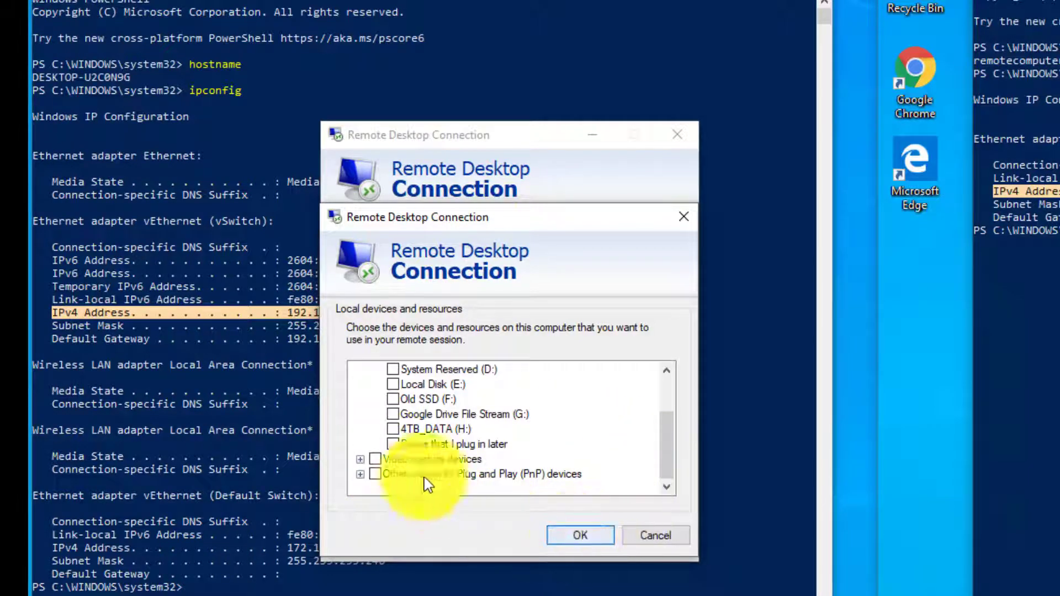
pyautogui.click(360, 458)
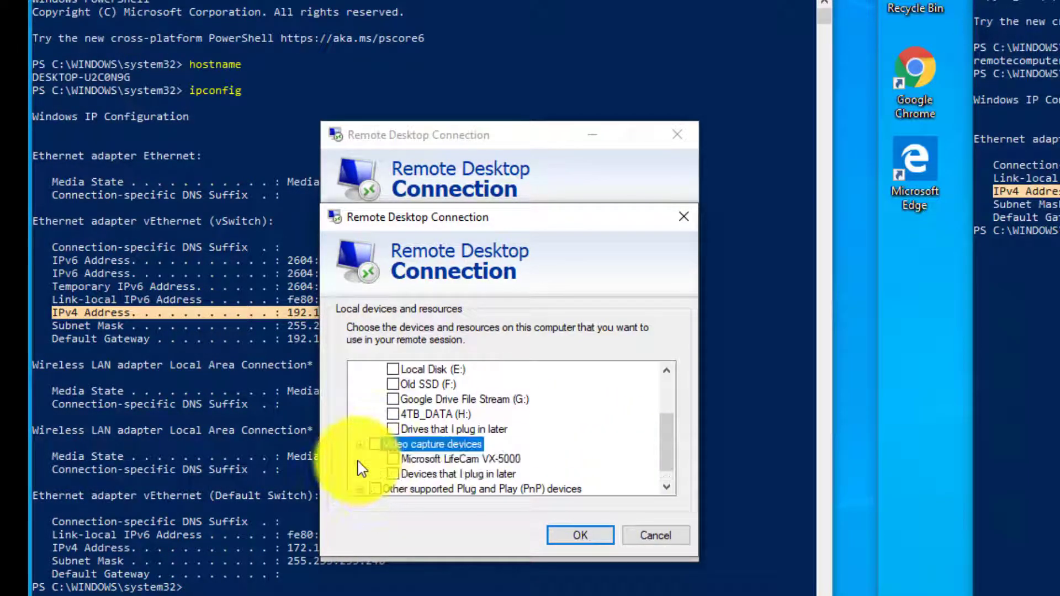
pyautogui.click(577, 538)
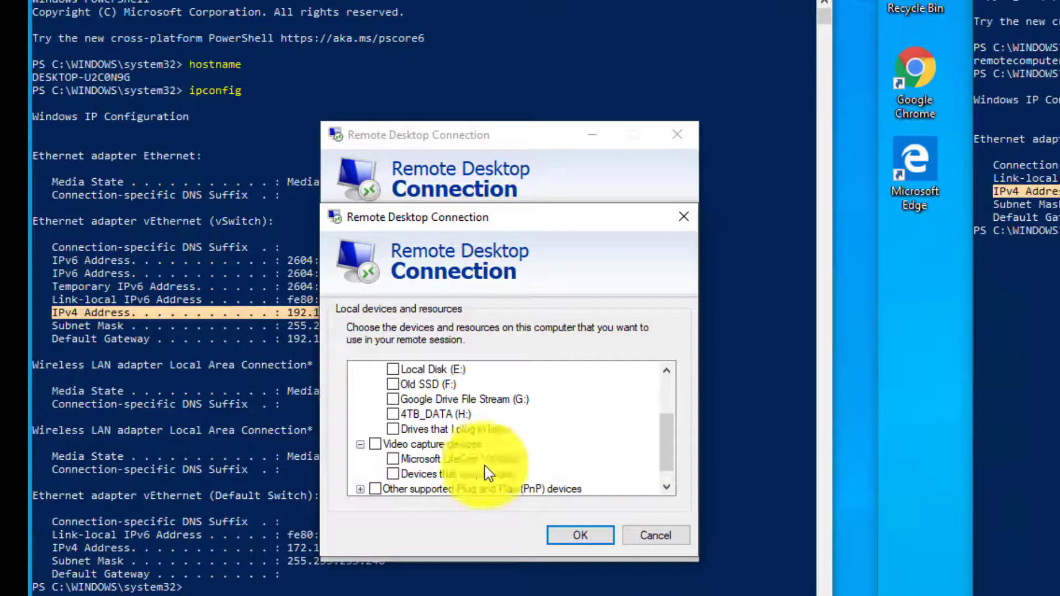
pyautogui.click(578, 538)
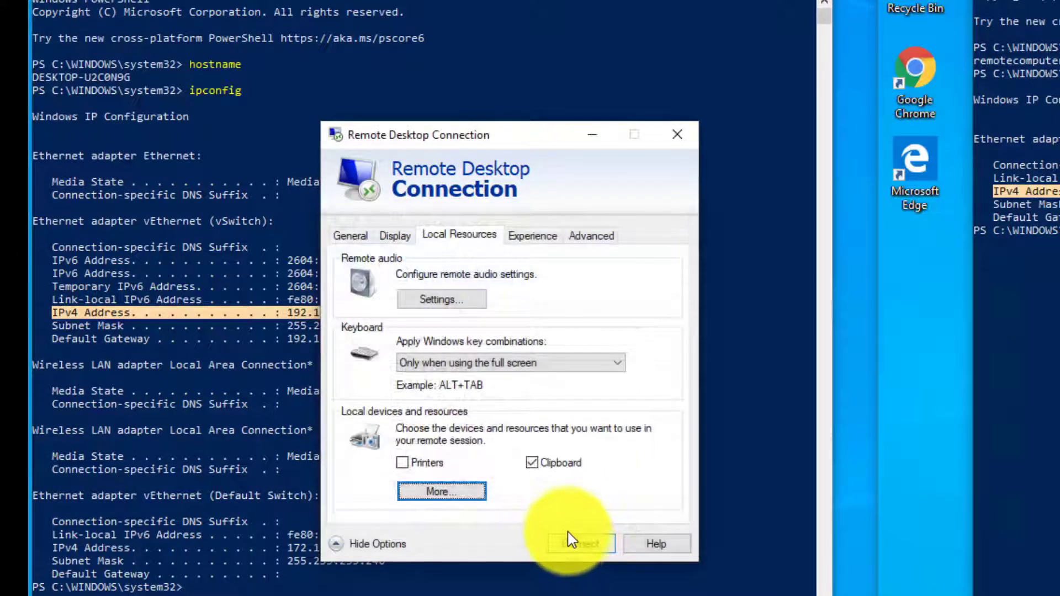
# Step: Review the connection performance options and the choices for failed server authentication, keeping Warn me
pyautogui.click(532, 242)
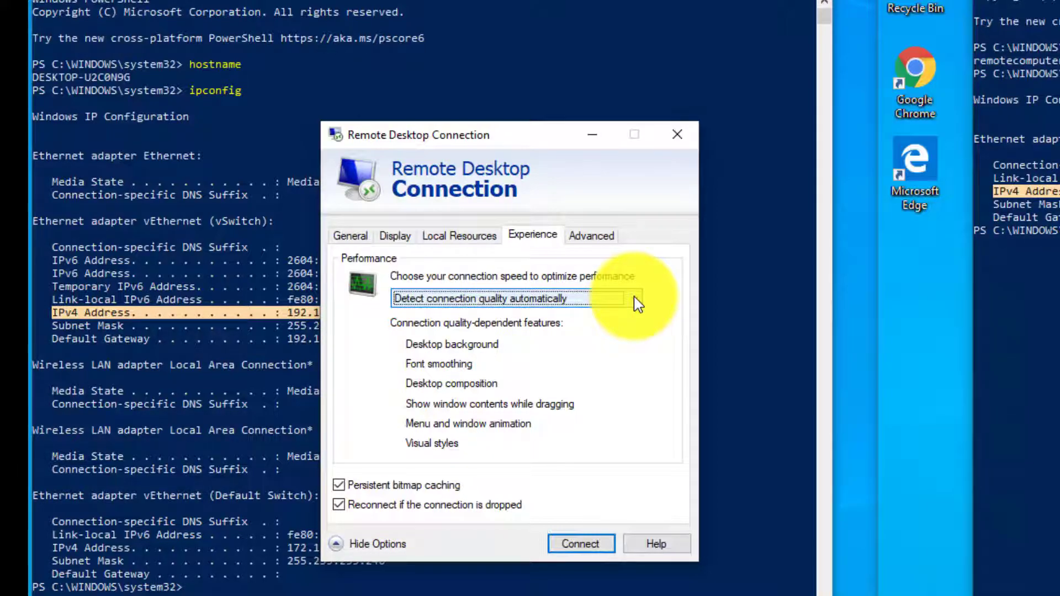
pyautogui.click(591, 235)
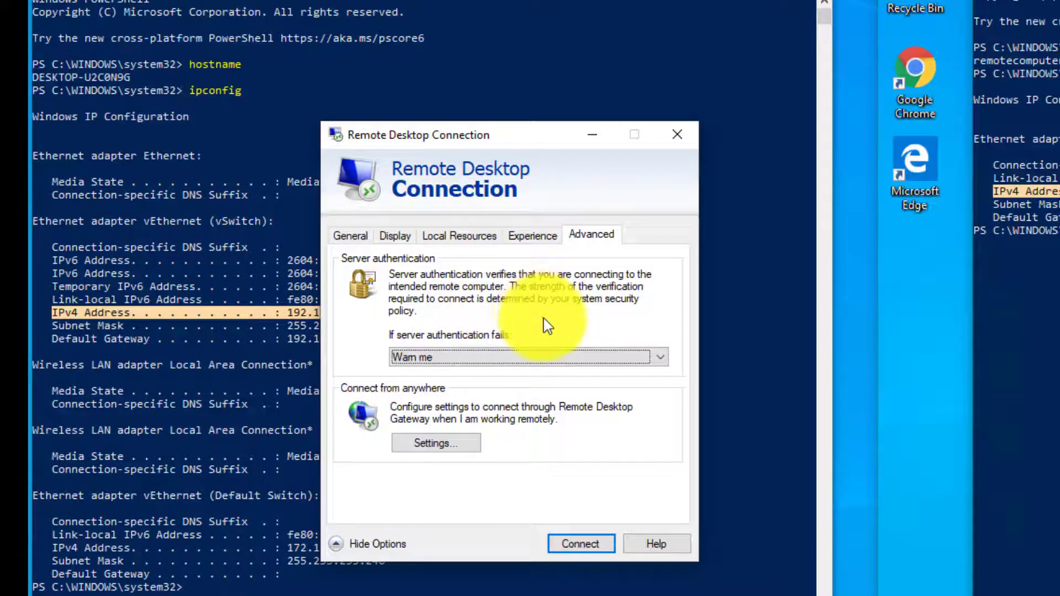
pyautogui.click(666, 363)
pyautogui.click(644, 333)
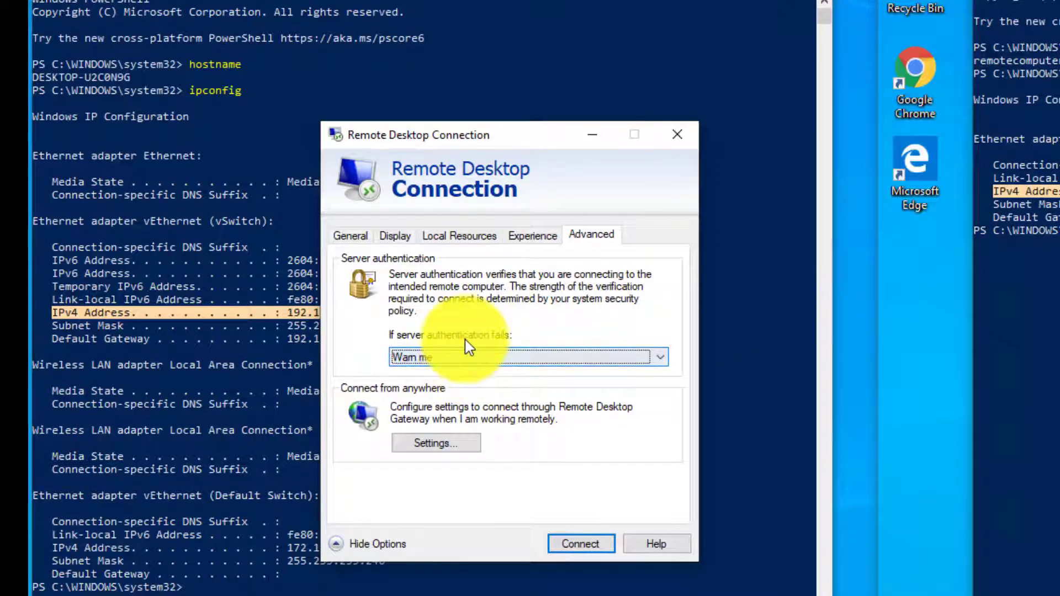
# Step: Start the connection to 192.168.131.192 from the general logon settings, trust the remote computer and move the credentials prompt upward
pyautogui.click(349, 243)
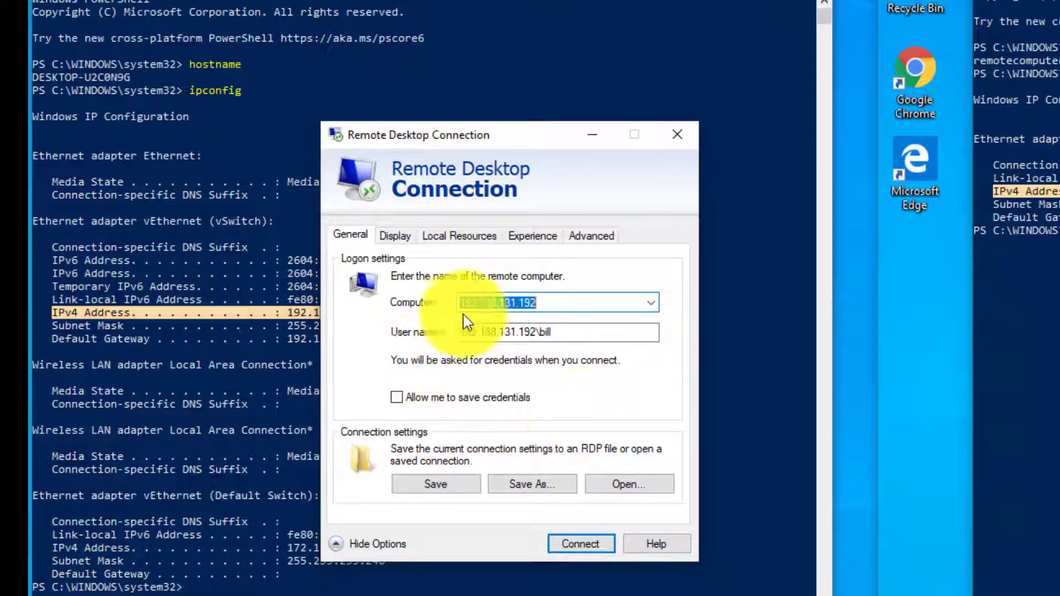
pyautogui.click(540, 303)
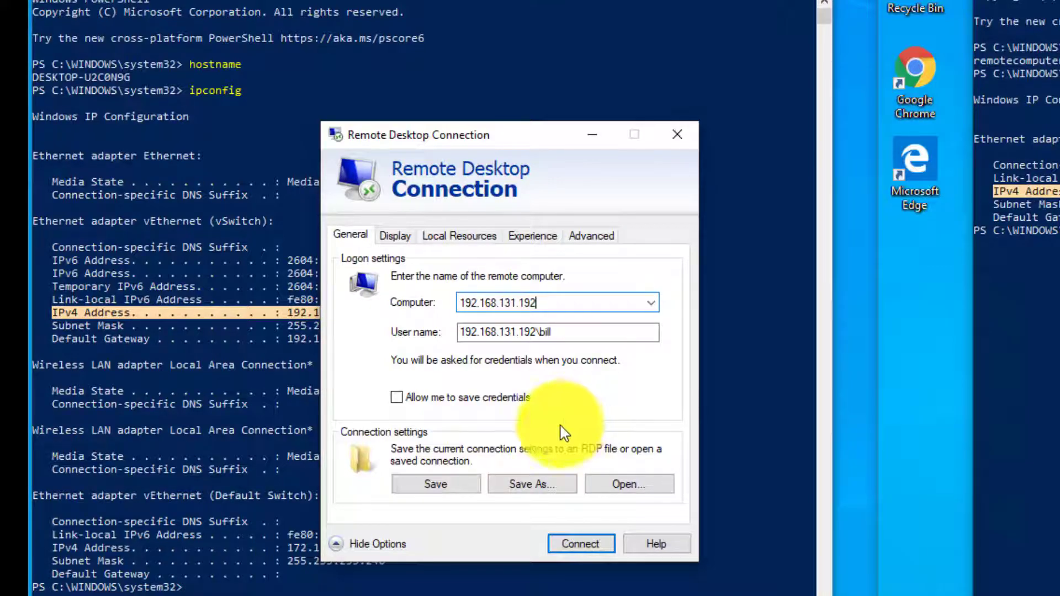
pyautogui.click(573, 545)
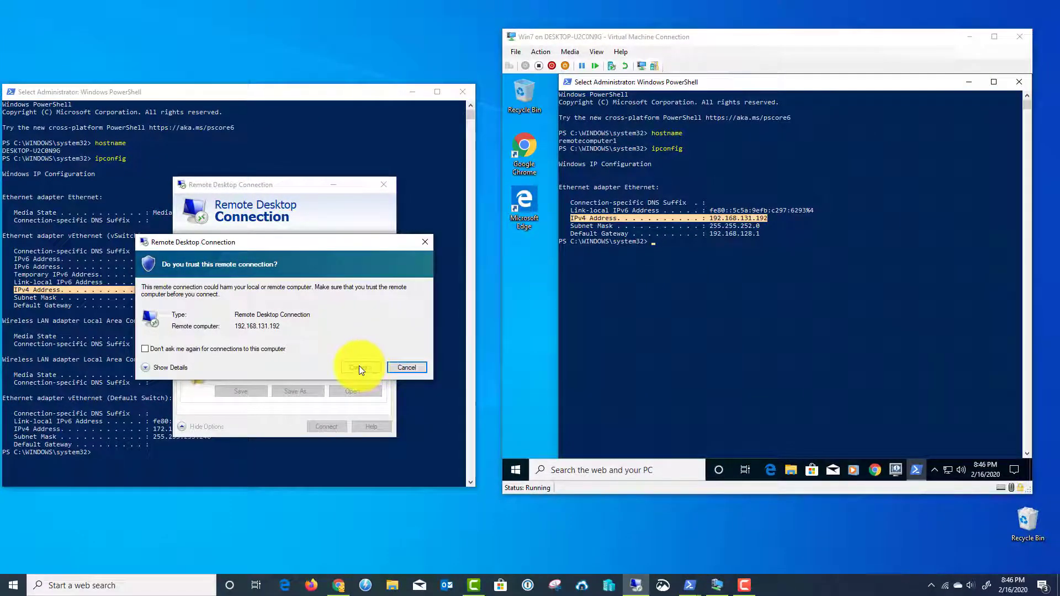
pyautogui.click(359, 366)
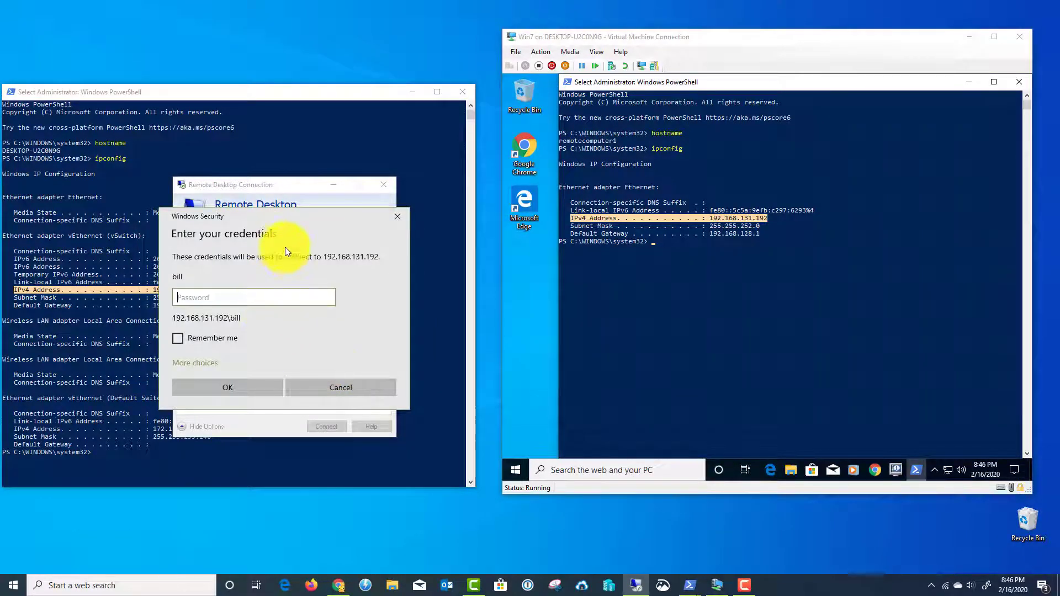
pyautogui.moveTo(304, 220); pyautogui.dragTo(281, 189)
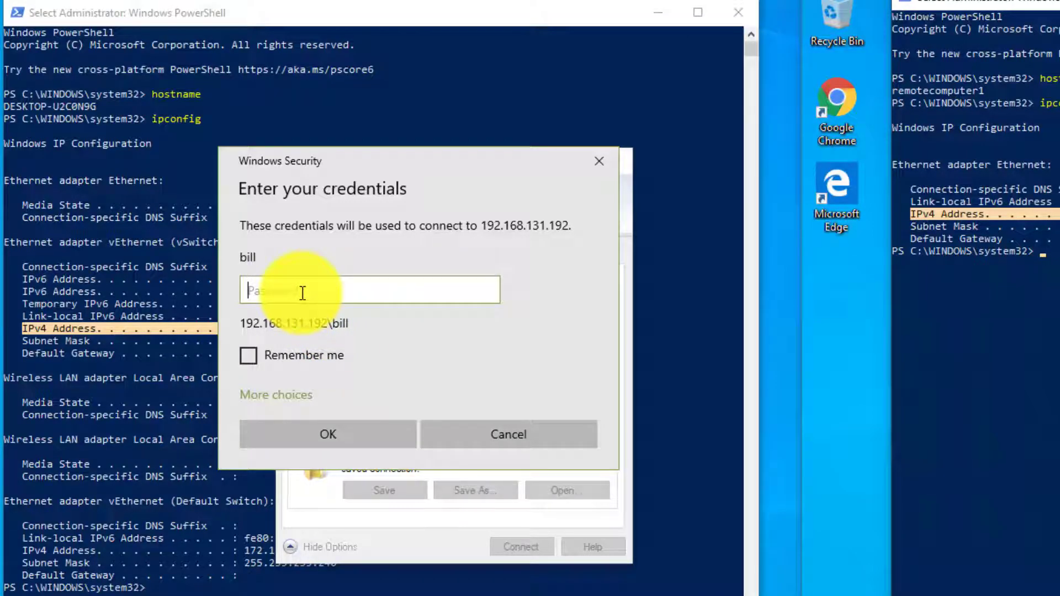
# Step: Enter the account password for 192.168.131.192 and accept connecting despite the certificate errors, moving the warning aside first
pyautogui.write('•••')
pyautogui.press('Return')
pyautogui.press('Left')
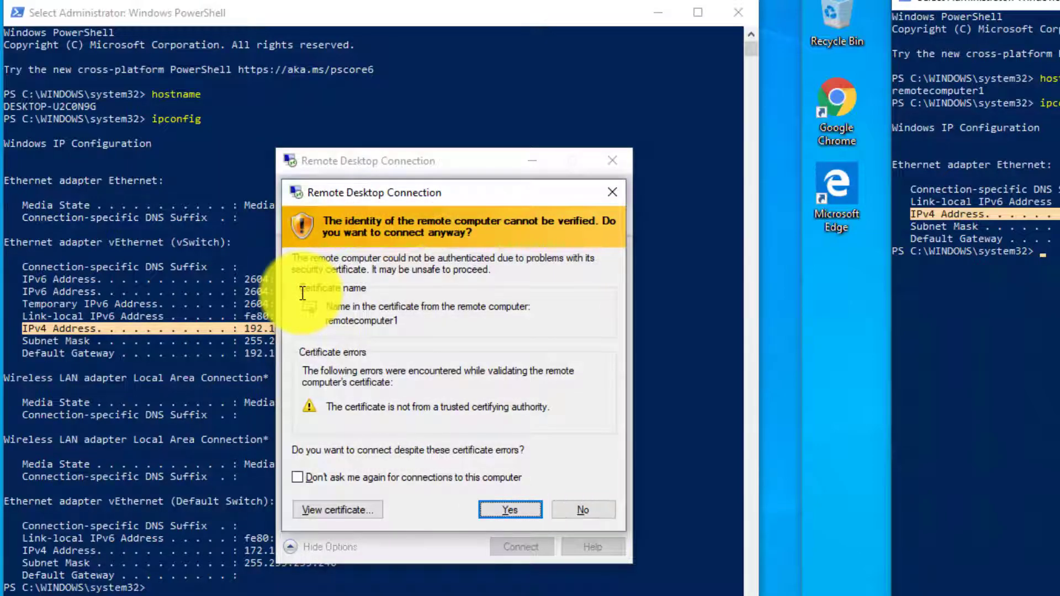
pyautogui.moveTo(443, 197); pyautogui.dragTo(492, 269)
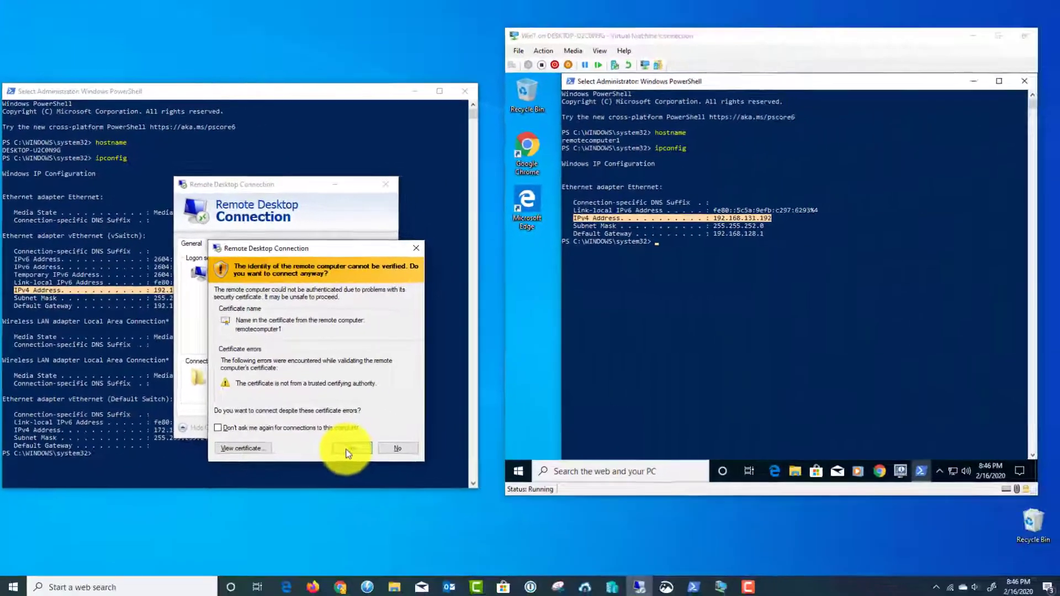
pyautogui.click(556, 580)
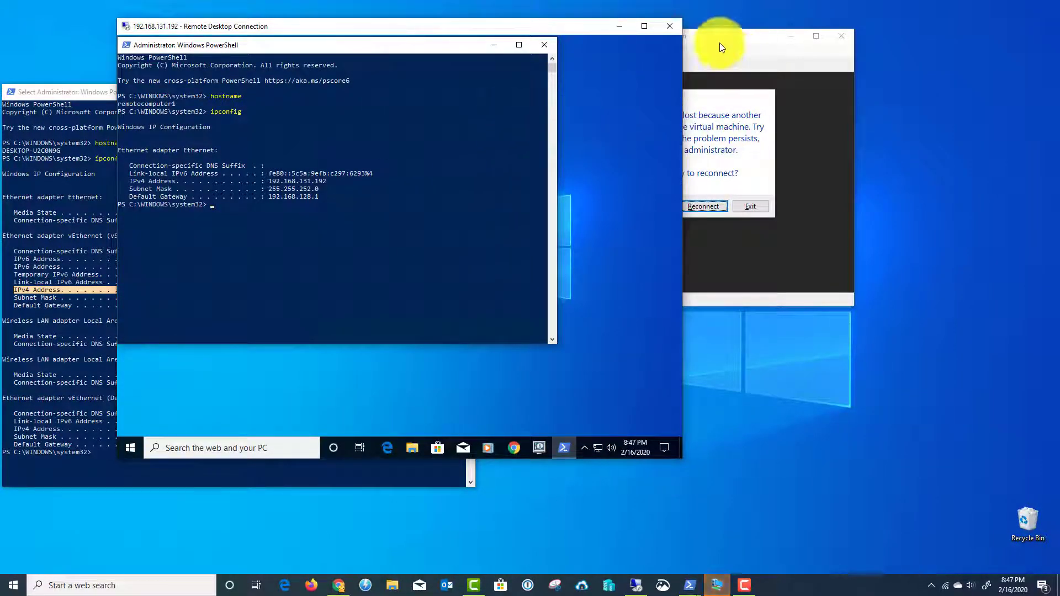
# Step: Exit the disconnected virtual machine window and move the Remote Desktop session window clear of the local PowerShell window
pyautogui.click(720, 45)
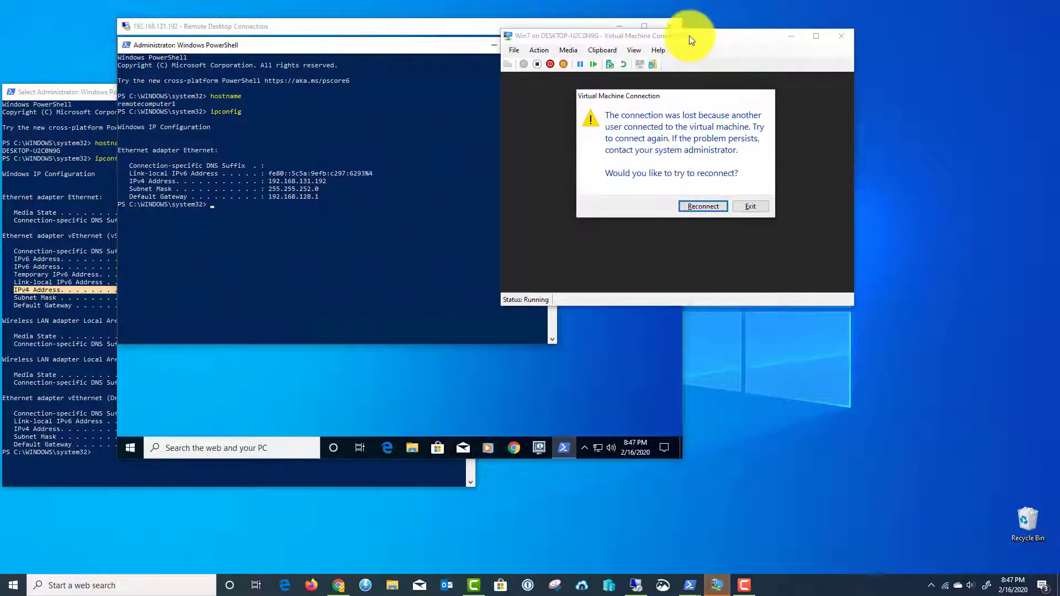
pyautogui.click(746, 207)
pyautogui.moveTo(348, 26); pyautogui.dragTo(590, 47)
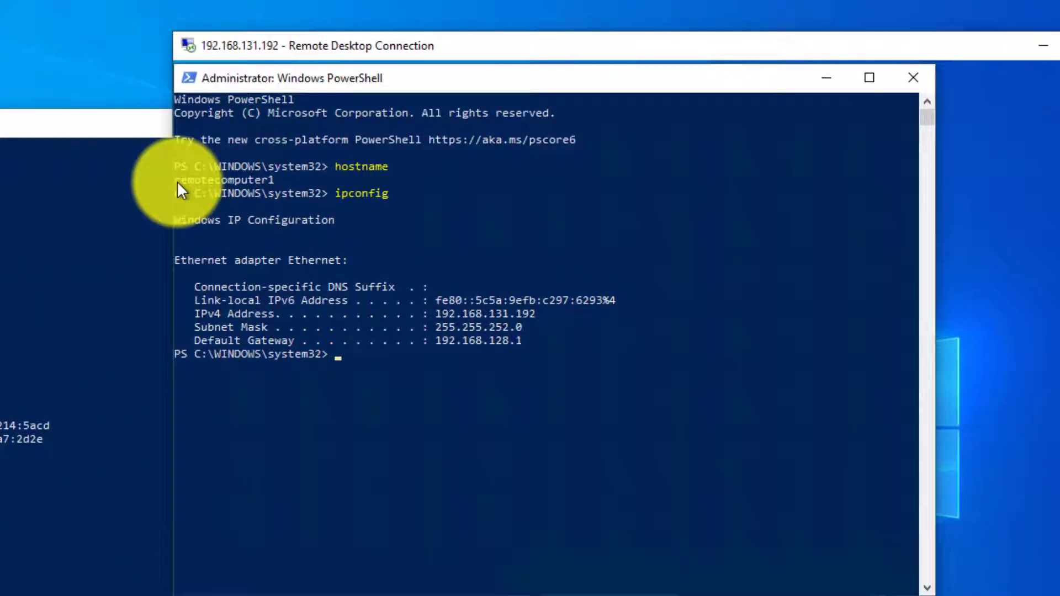
# Step: Highlight the hostname and IPv4 address in the remote PowerShell to check the machine's identity, and shift the session window further aside
pyautogui.moveTo(377, 126); pyautogui.dragTo(395, 125)
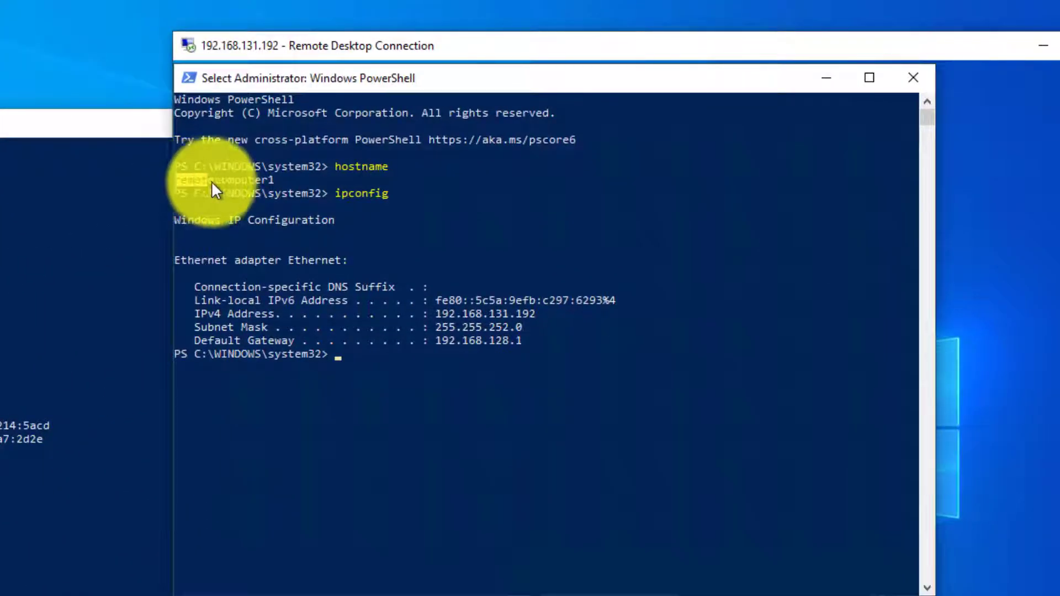
pyautogui.moveTo(210, 185); pyautogui.dragTo(272, 183)
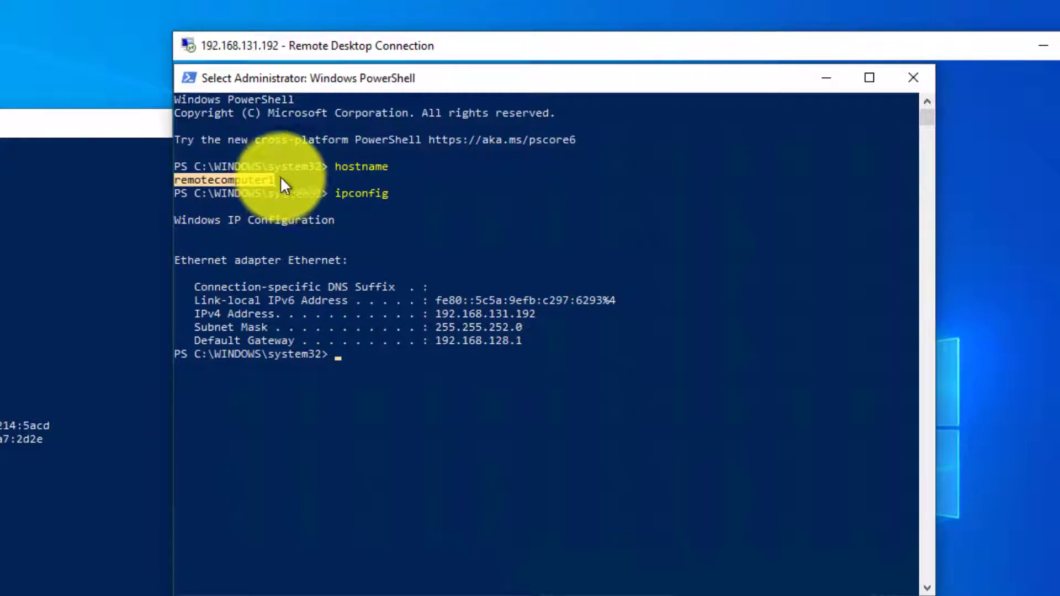
pyautogui.moveTo(436, 313); pyautogui.dragTo(532, 314)
pyautogui.click(531, 460)
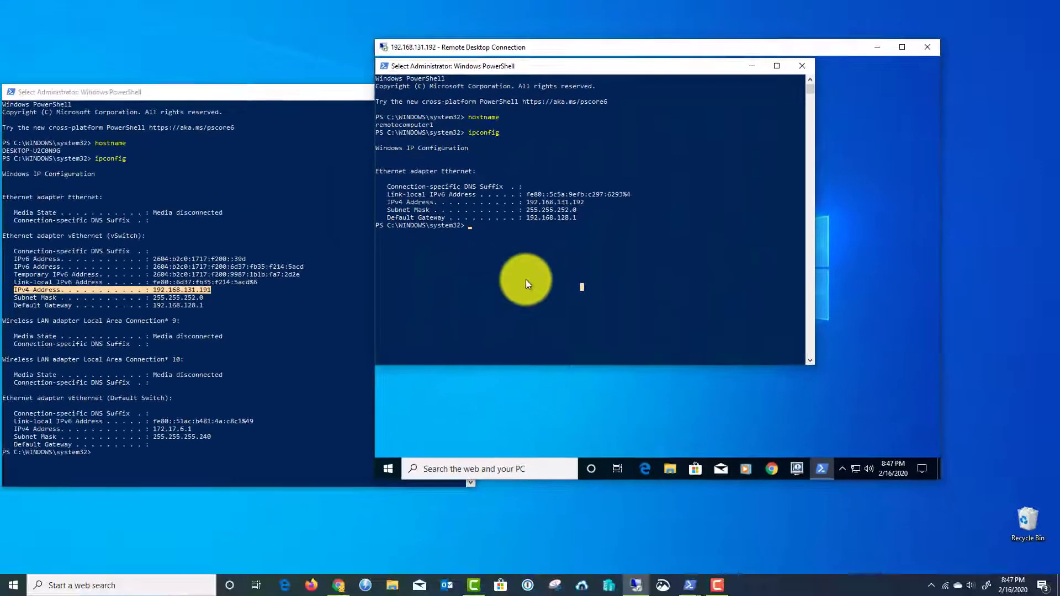
pyautogui.moveTo(482, 54); pyautogui.dragTo(535, 47)
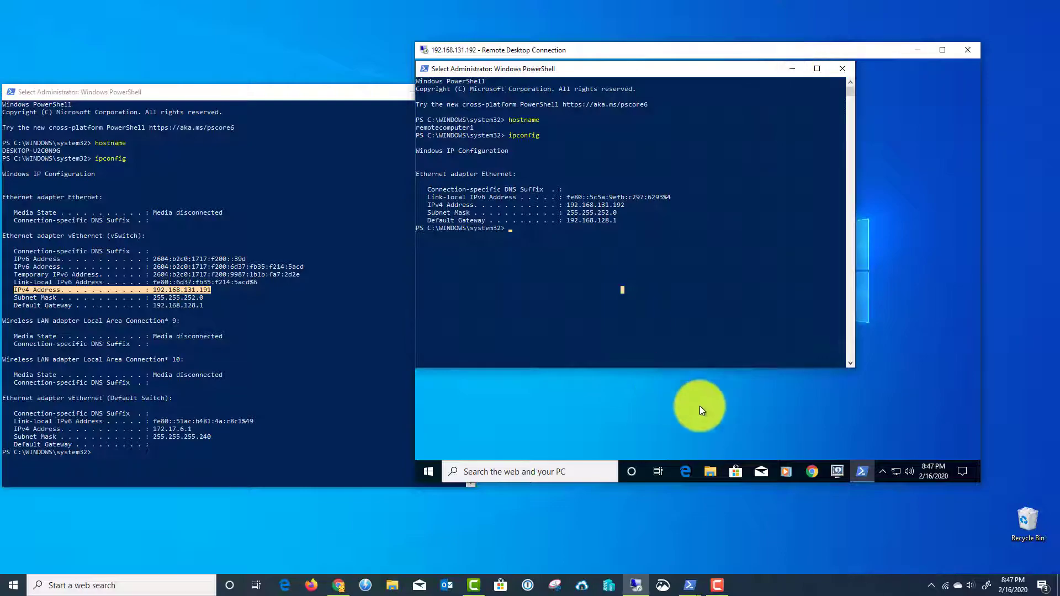
# Step: Open File Explorer in the remote session, enlarge its This PC window and open the redirected drive C on DESKTOP-U2C0N9G
pyautogui.click(708, 472)
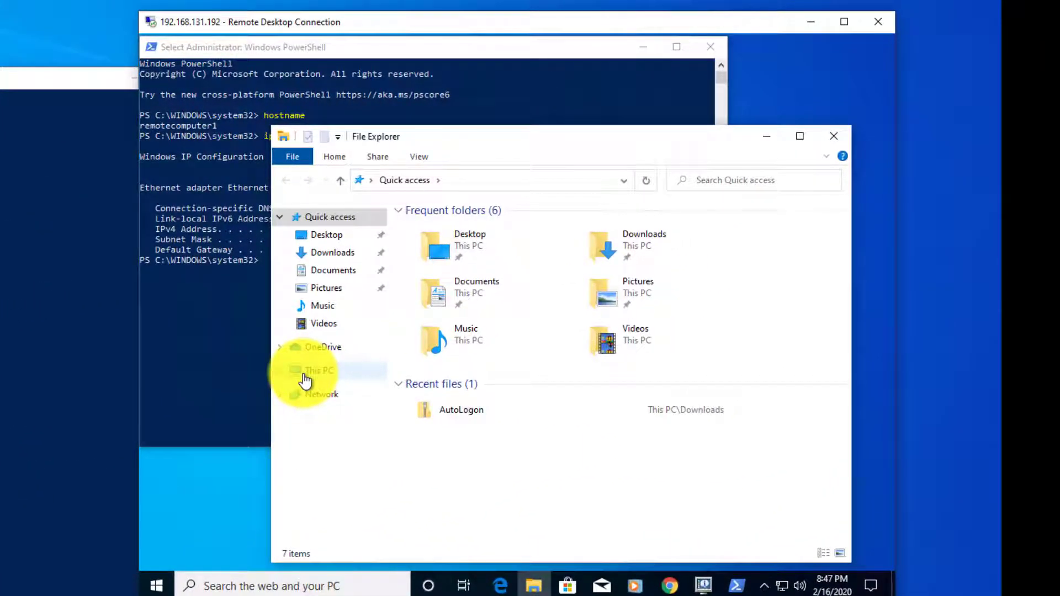
pyautogui.click(304, 375)
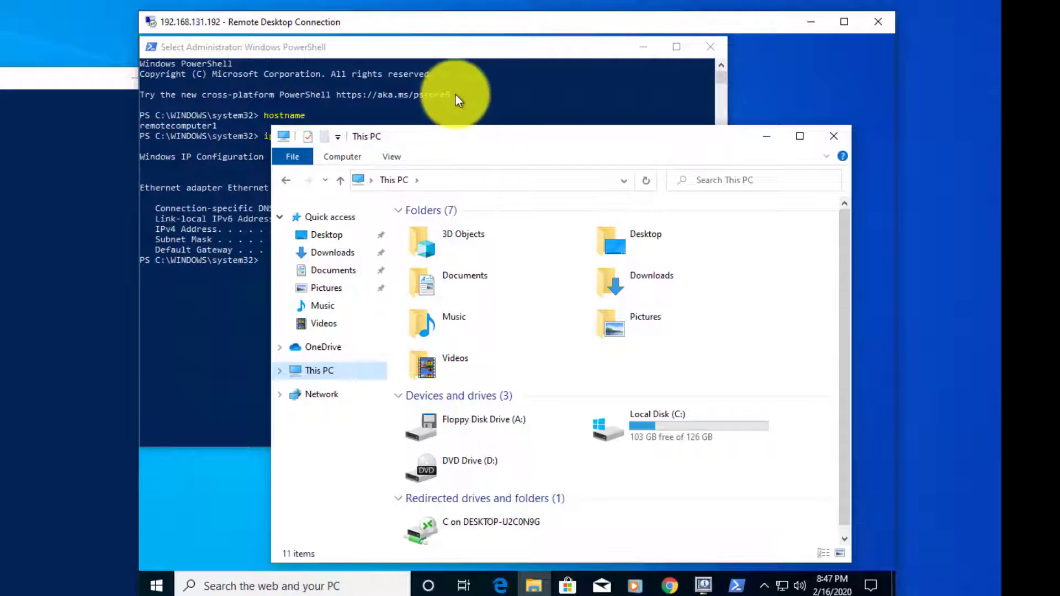
pyautogui.moveTo(486, 144); pyautogui.dragTo(459, 93)
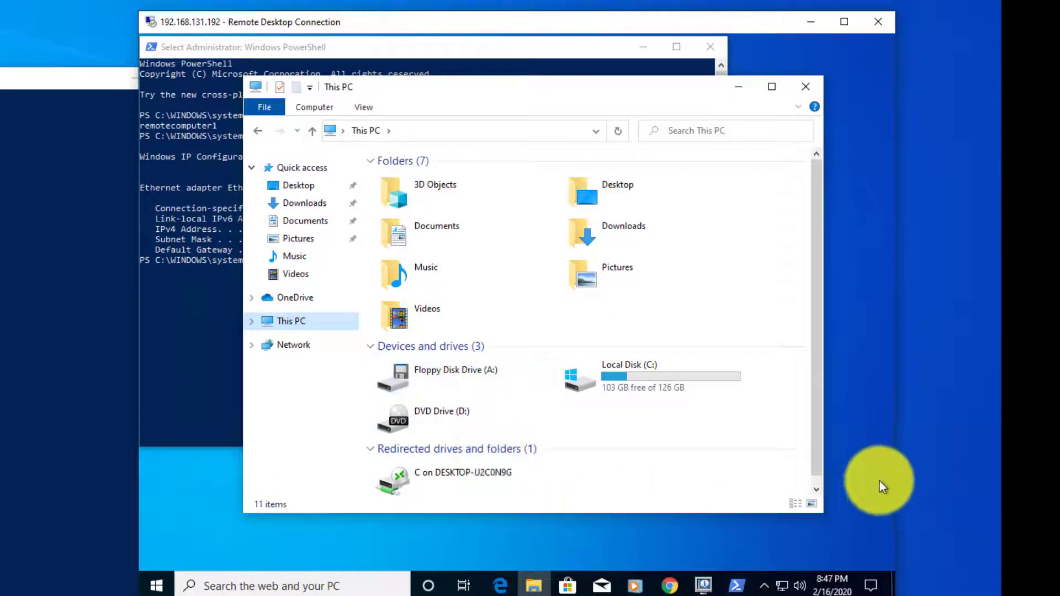
pyautogui.moveTo(822, 513); pyautogui.dragTo(865, 564)
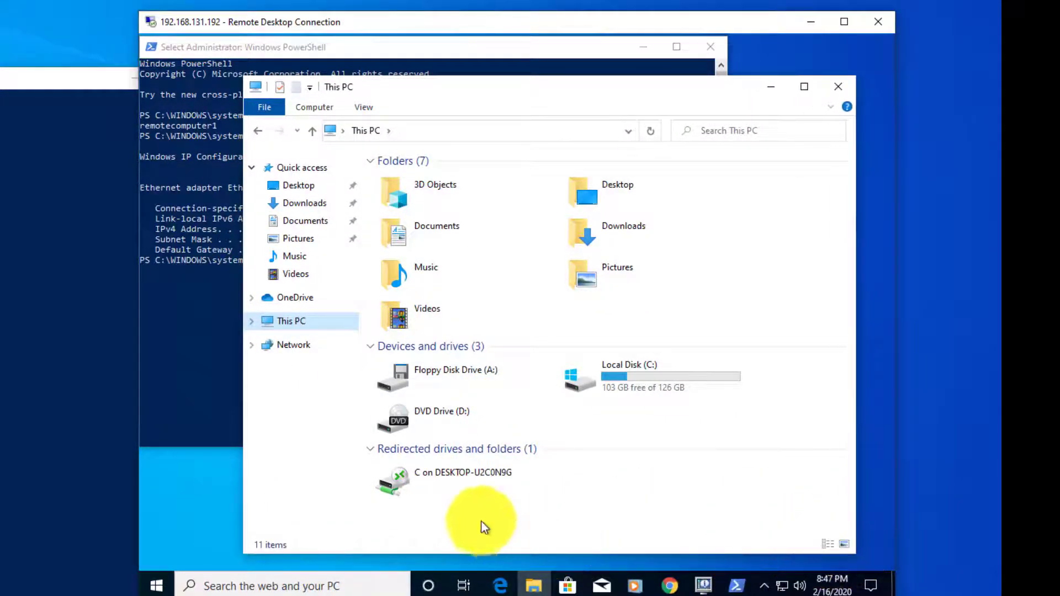
pyautogui.doubleClick(409, 473)
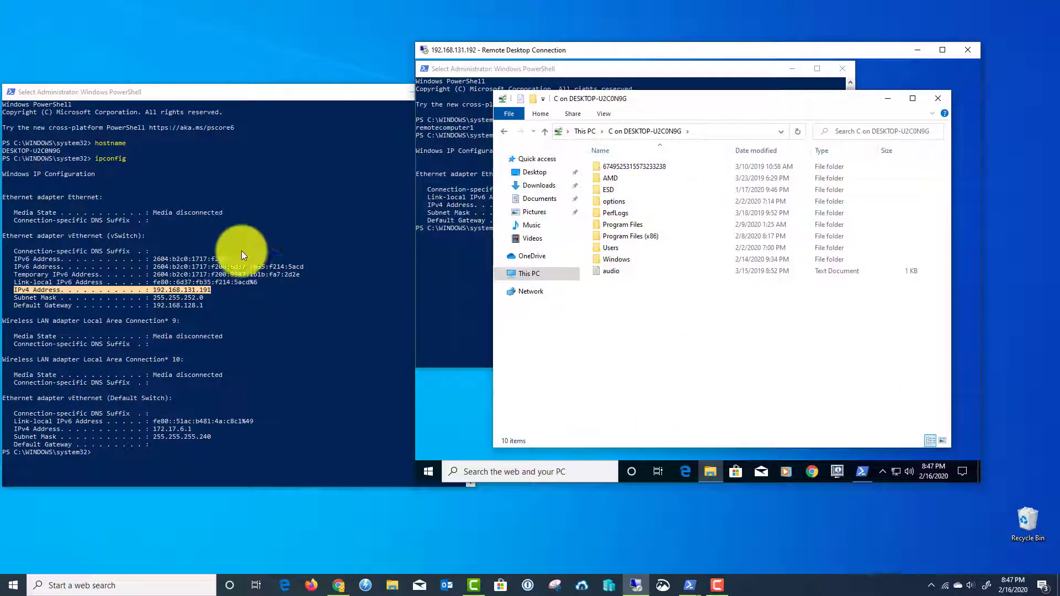
# Step: Open File Explorer on the local computer and arrange and resize it beside the Remote Desktop session window
pyautogui.click(266, 242)
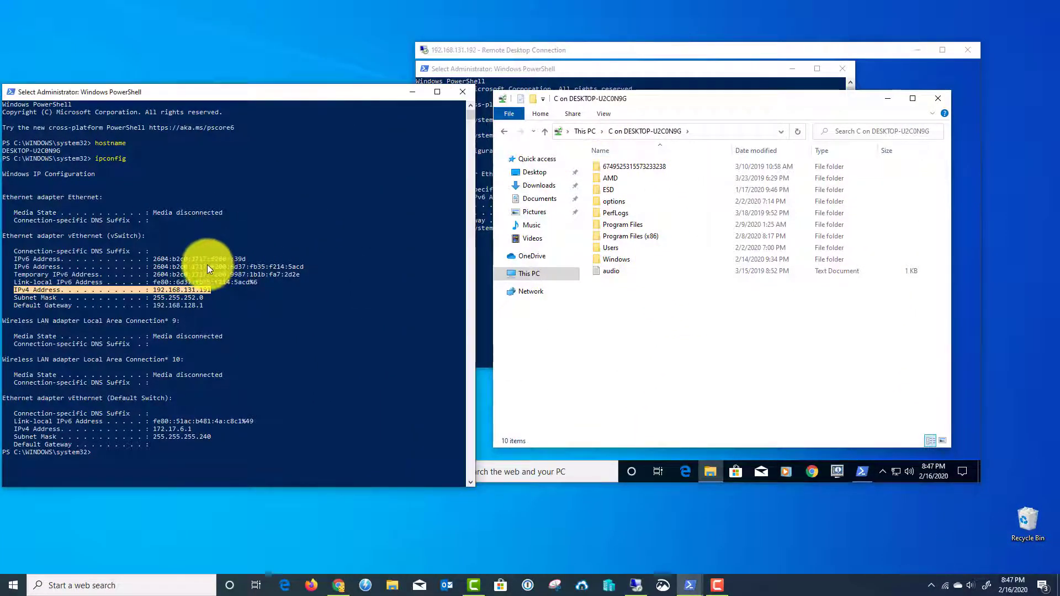
pyautogui.click(393, 586)
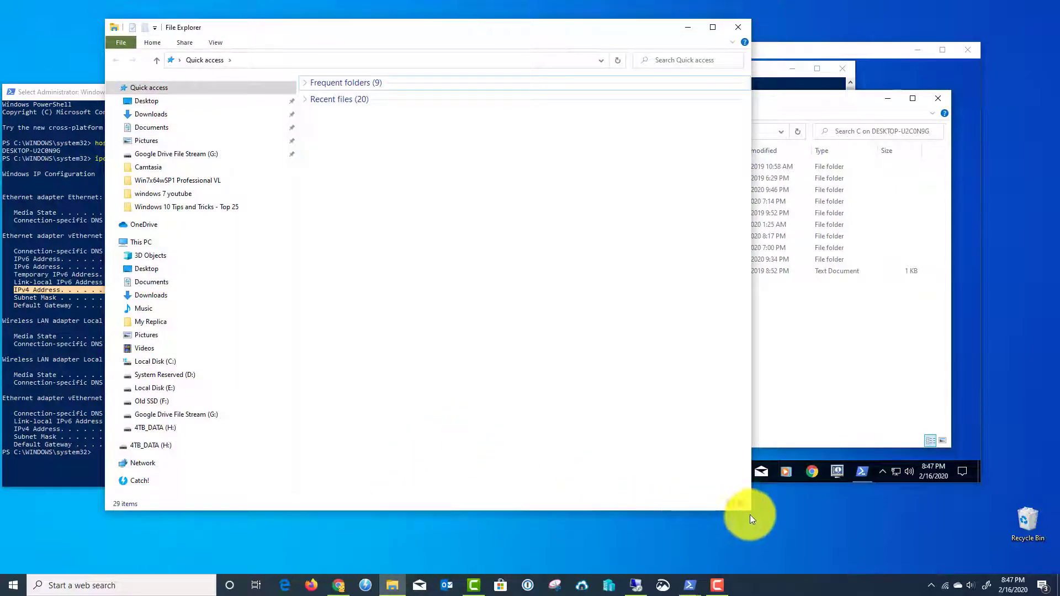
pyautogui.moveTo(749, 514); pyautogui.dragTo(393, 481)
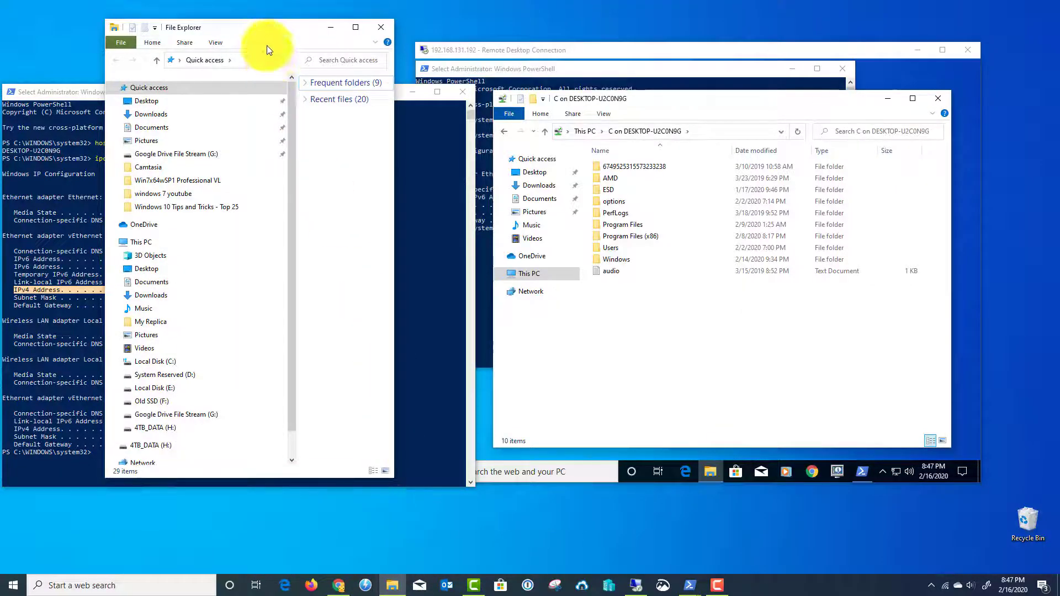
pyautogui.moveTo(267, 48); pyautogui.dragTo(198, 53)
pyautogui.moveTo(560, 51); pyautogui.dragTo(629, 53)
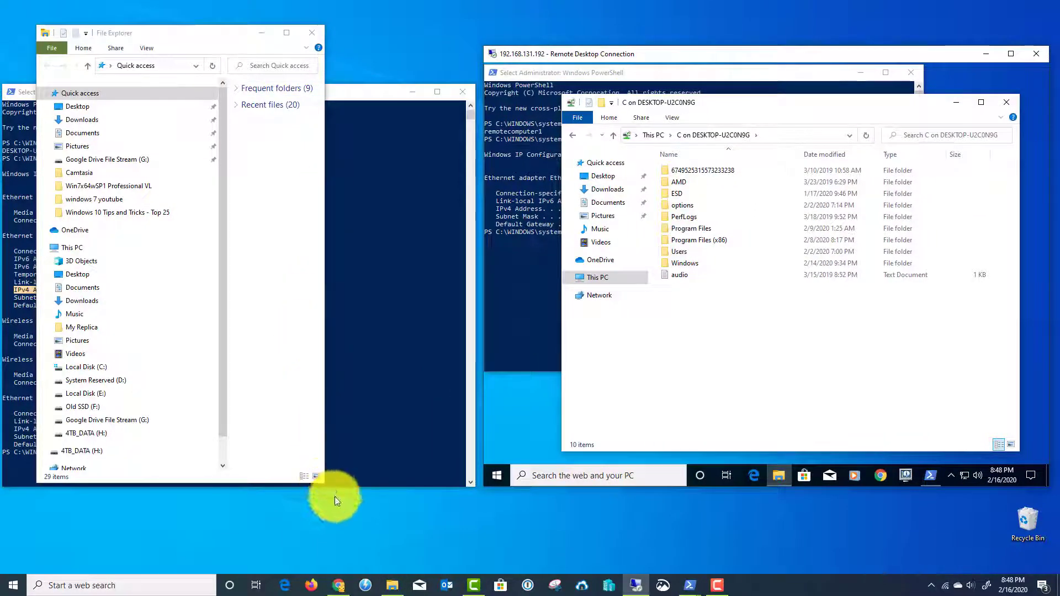
pyautogui.moveTo(325, 484); pyautogui.dragTo(498, 530)
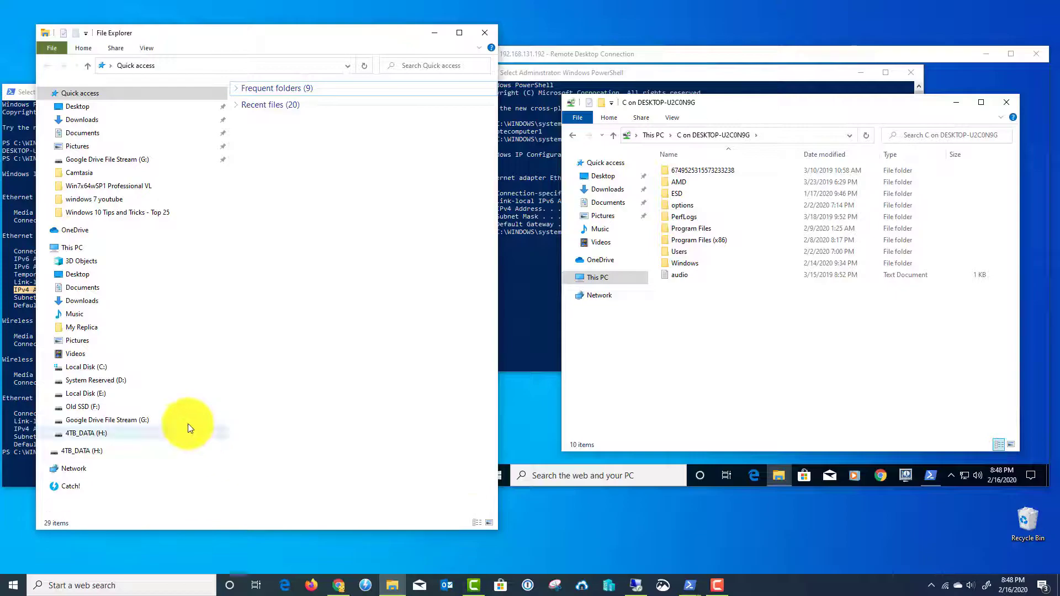
# Step: Open Local Disk (C:) on the local computer and compare its audio.log file with the one on the redirected drive
pyautogui.click(85, 367)
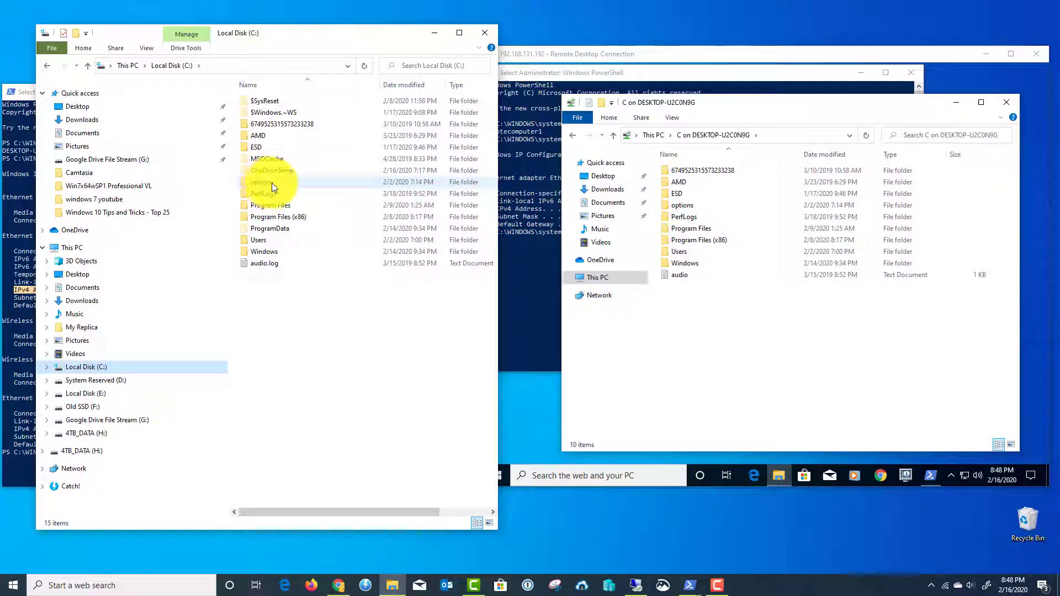
pyautogui.click(267, 264)
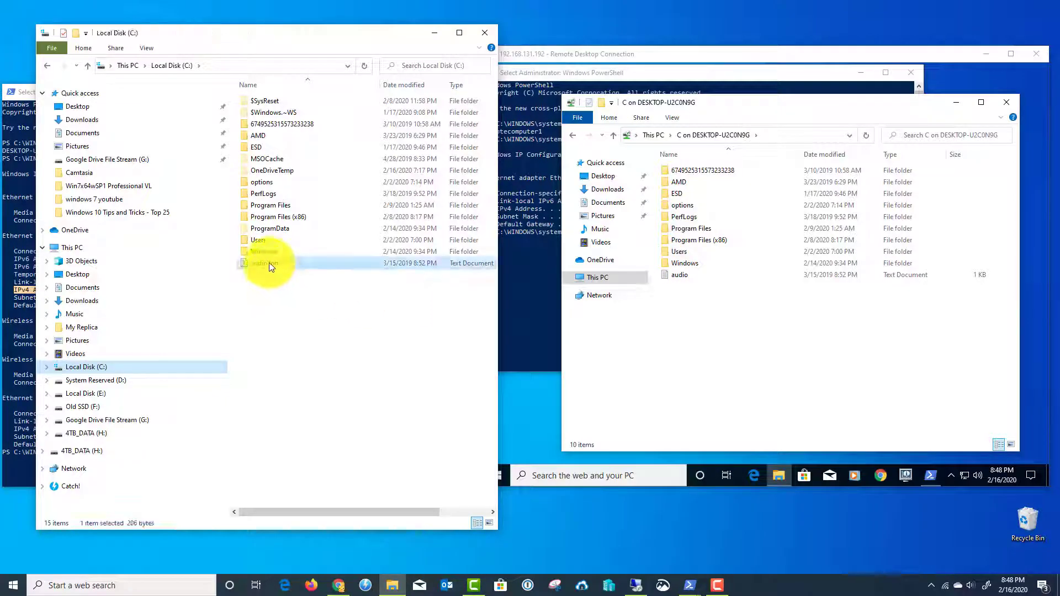
pyautogui.click(676, 277)
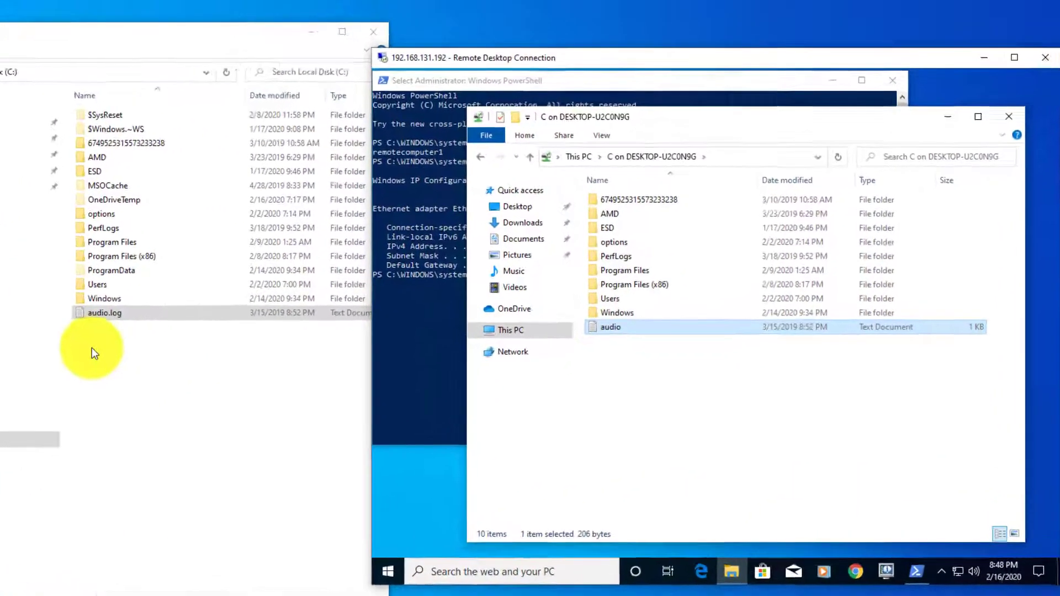
pyautogui.click(91, 347)
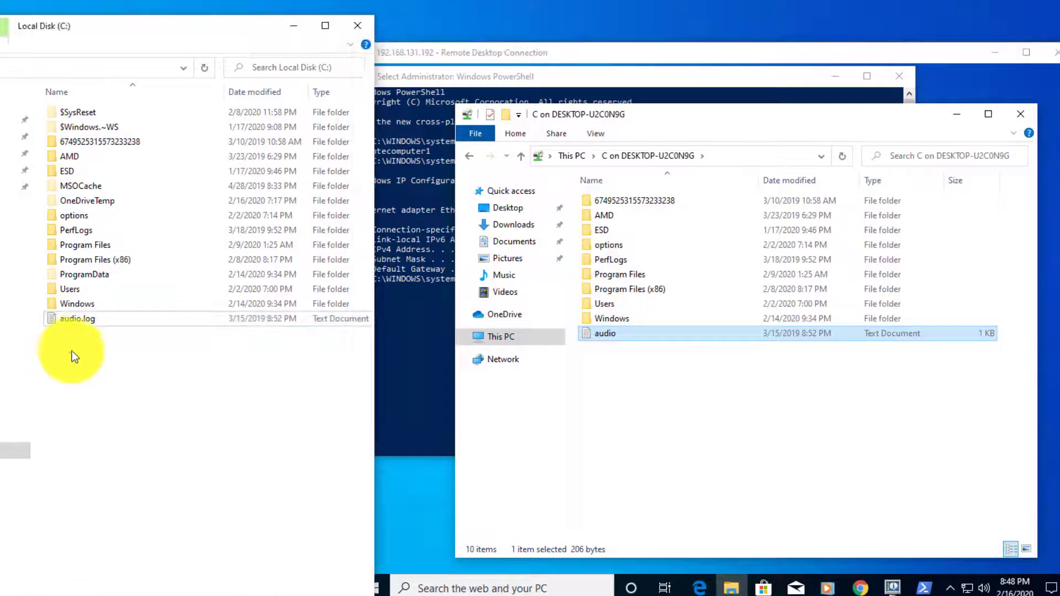
# Step: Look inside the options folder on the local C: drive and return to the drive's root
pyautogui.doubleClick(73, 218)
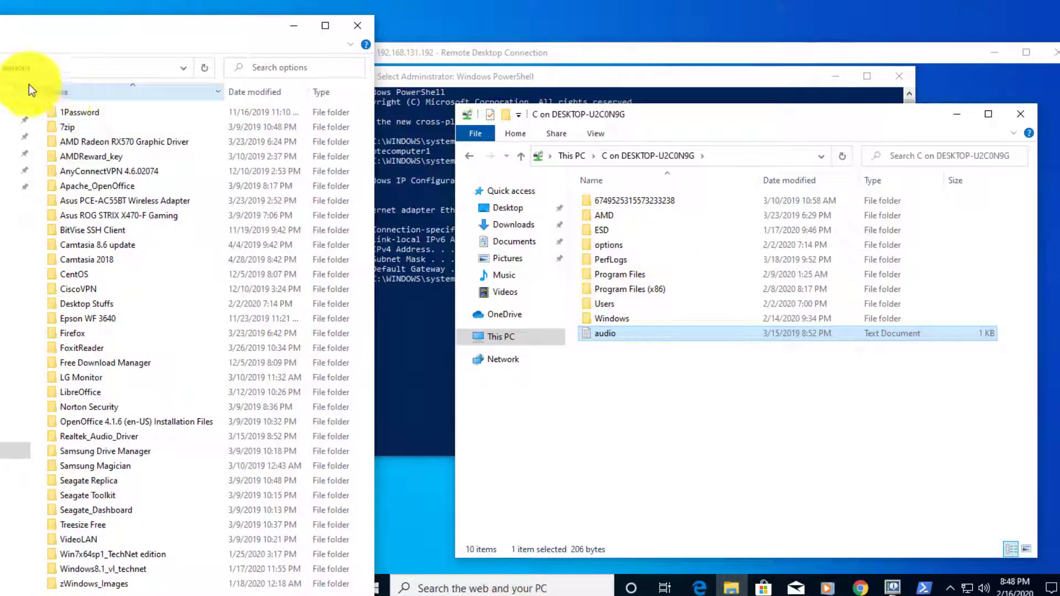
pyautogui.click(0, 68)
pyautogui.click(68, 357)
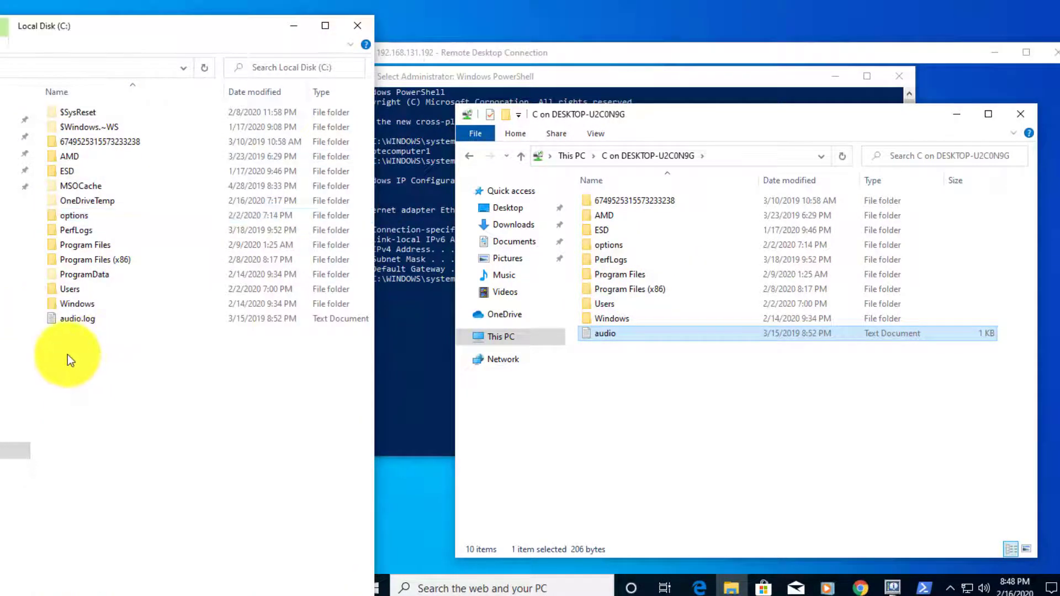
# Step: Create a new folder named localcomputer in the root of the local computer's C: drive
pyautogui.rightClick(65, 347)
pyautogui.moveTo(158, 515)
pyautogui.click(254, 517)
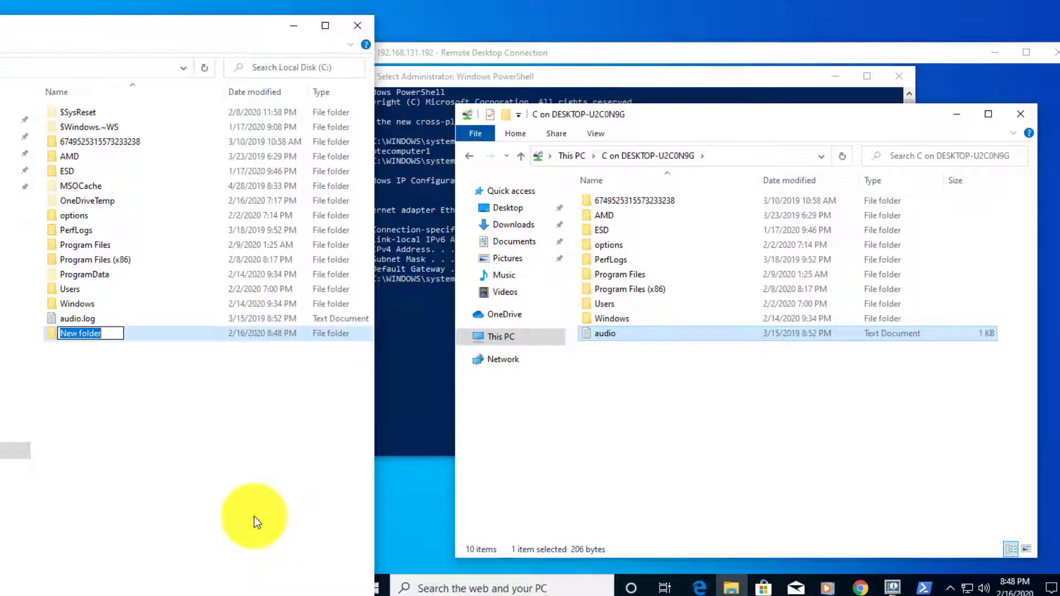
pyautogui.press('BackSpace')
pyautogui.write('localcomputer')
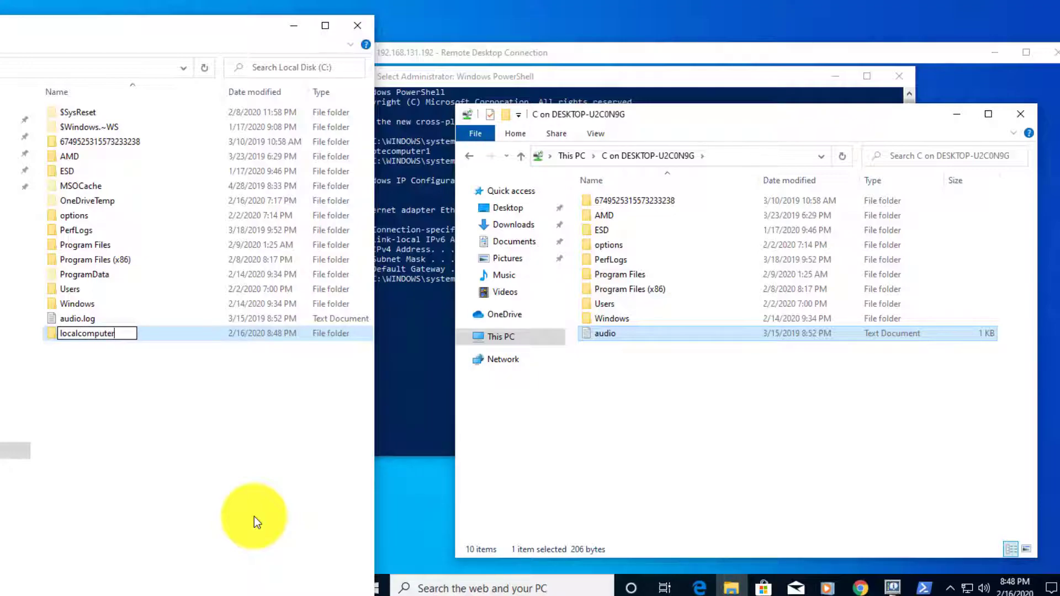
pyautogui.press('Return')
pyautogui.click(325, 387)
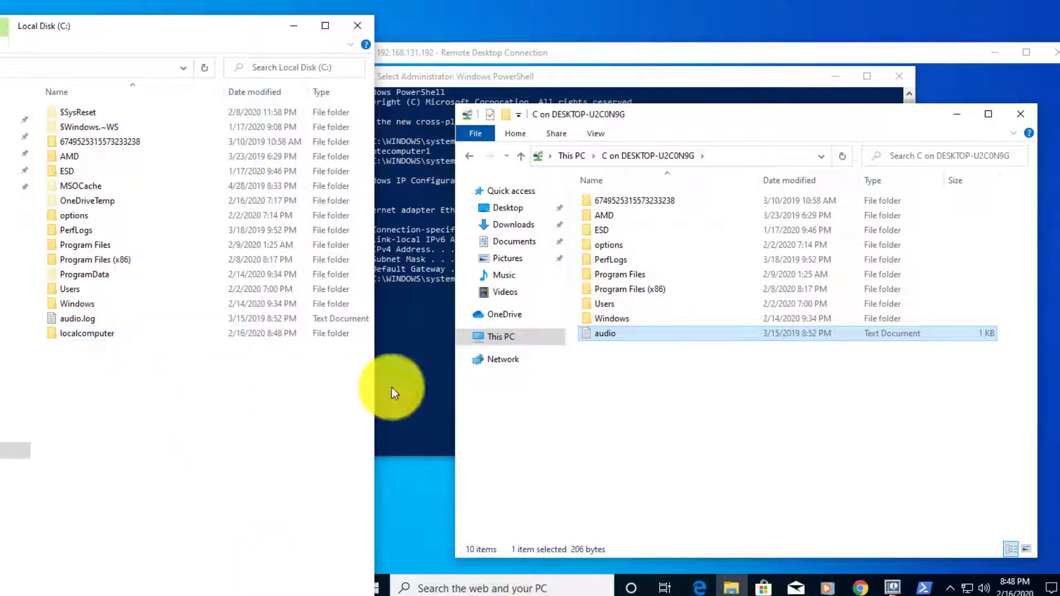
# Step: Refresh the redirected C drive in the remote session and open the localcomputer folder there
pyautogui.click(619, 373)
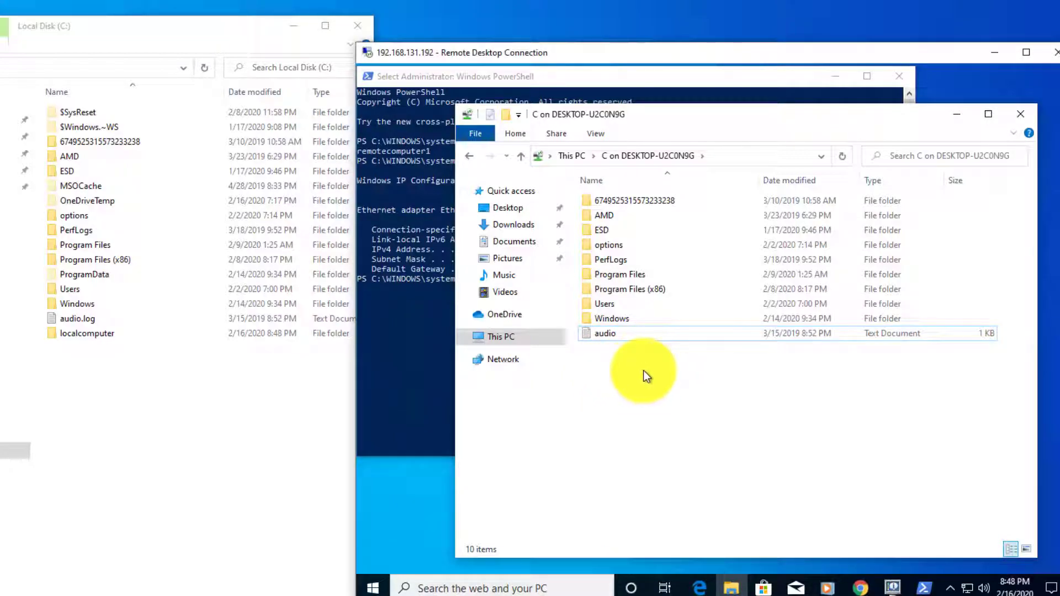
pyautogui.rightClick(644, 370)
pyautogui.click(683, 427)
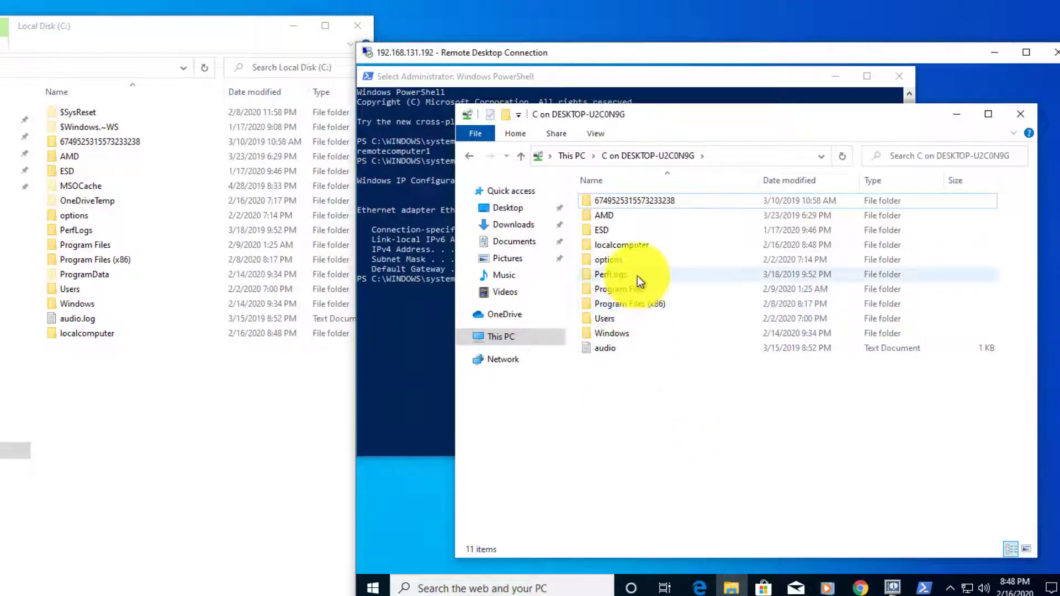
pyautogui.click(630, 246)
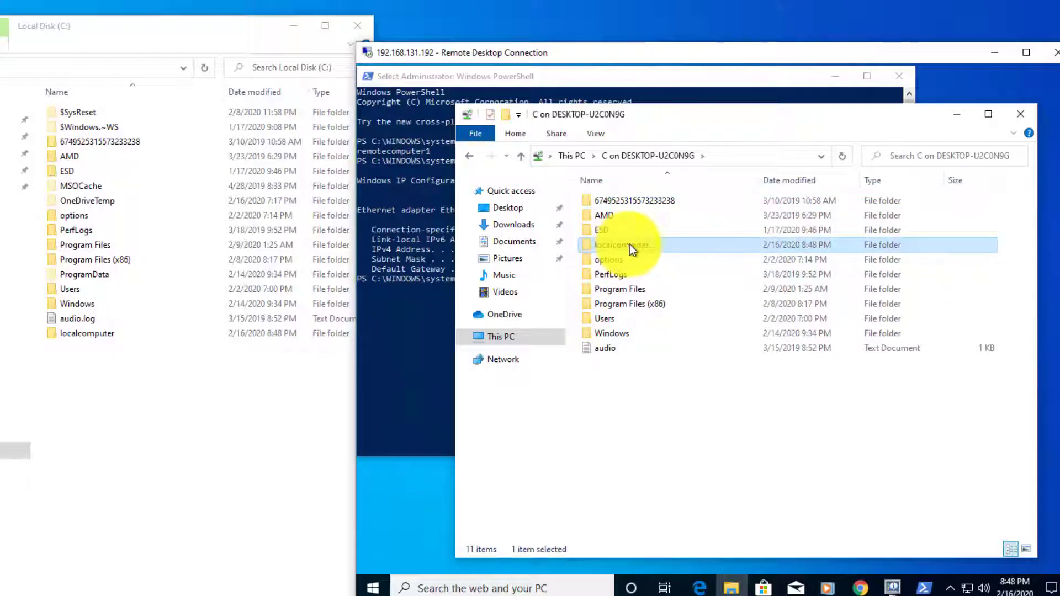
pyautogui.doubleClick(629, 244)
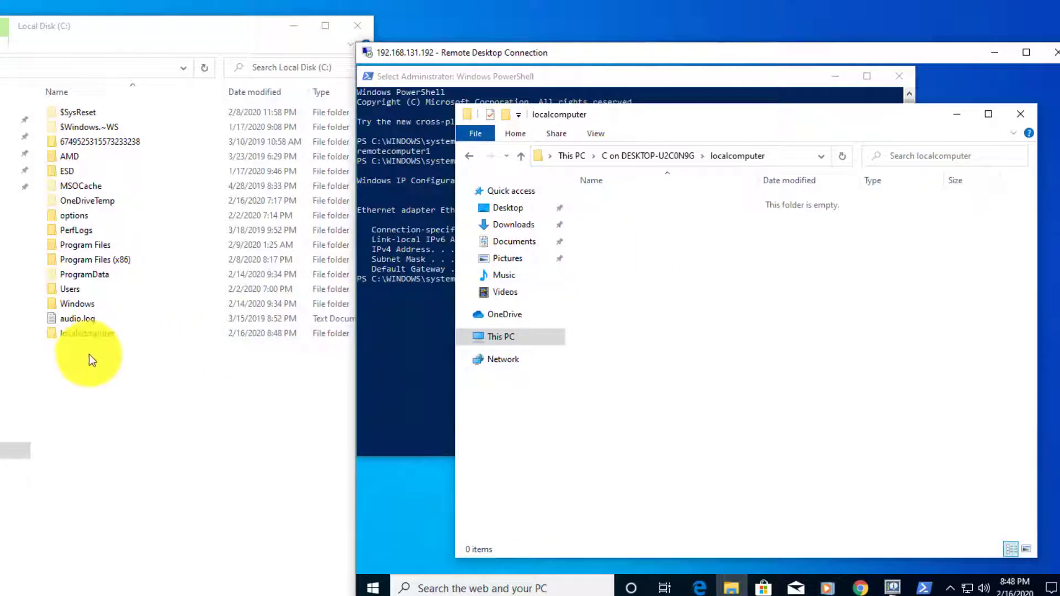
# Step: Open the localcomputer folder on the local C: drive and reposition and resize the local window and the remote session
pyautogui.doubleClick(85, 334)
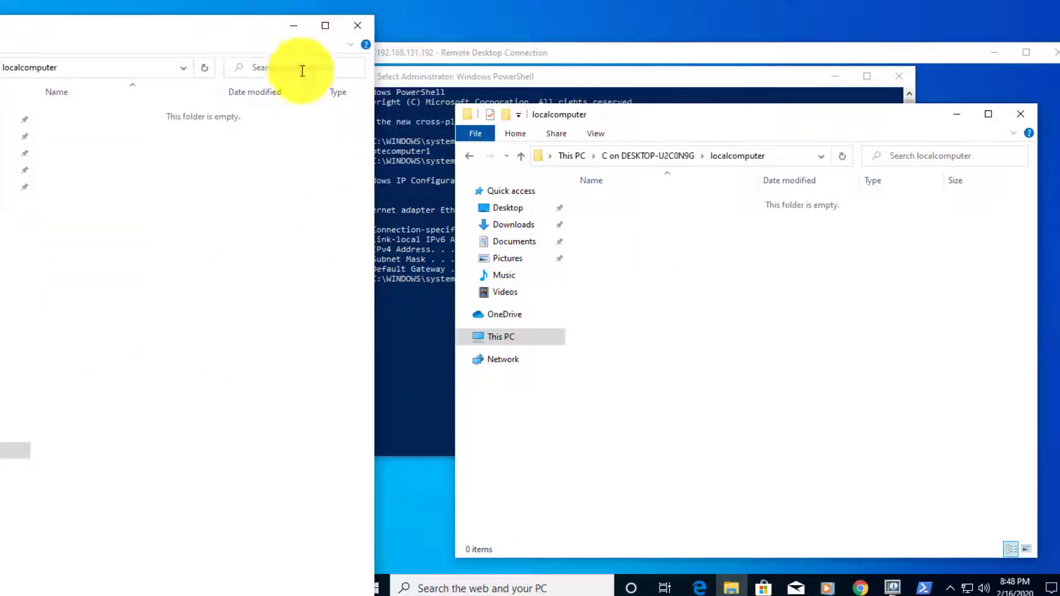
pyautogui.moveTo(225, 26); pyautogui.dragTo(188, 28)
pyautogui.click(438, 52)
pyautogui.moveTo(456, 590)
pyautogui.mouseDown()
pyautogui.moveTo(390, 508)
pyautogui.moveTo(473, 581)
pyautogui.mouseUp()
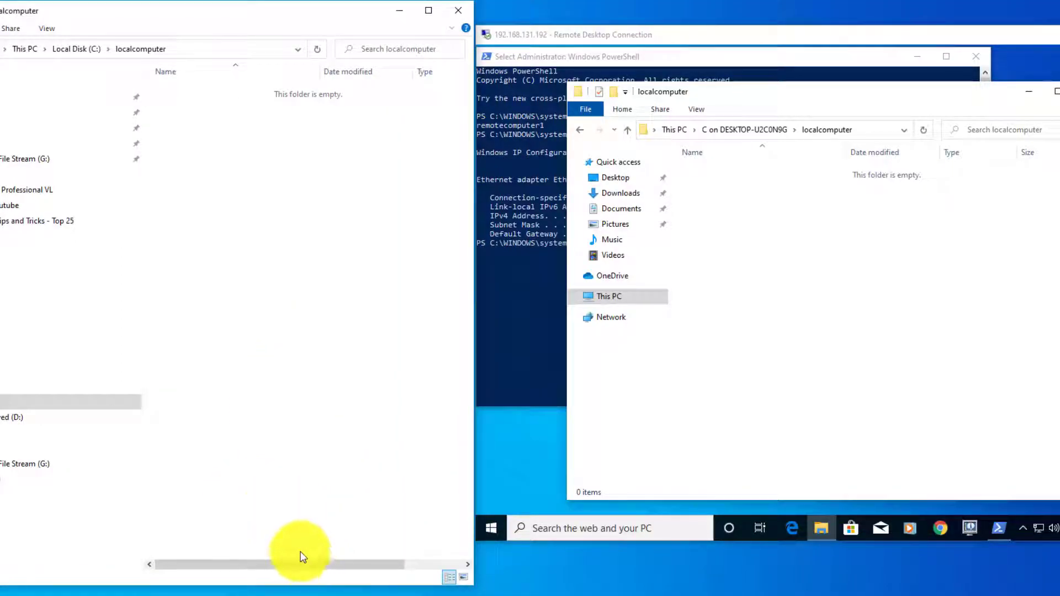
# Step: Create a text document named VeryImportantfile.txt in the local computer's localcomputer folder
pyautogui.rightClick(193, 232)
pyautogui.moveTo(259, 418)
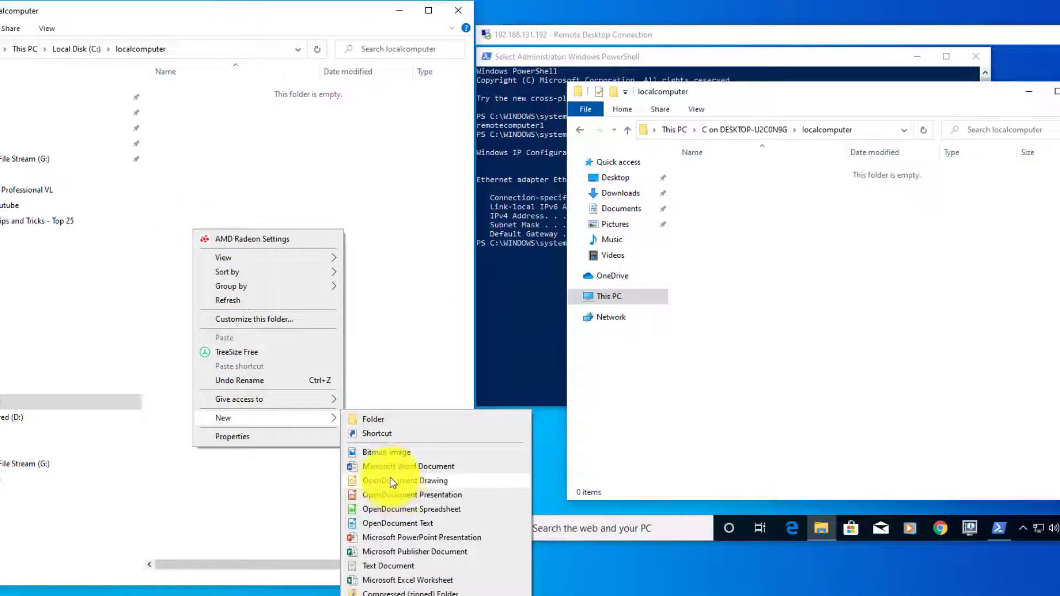
pyautogui.click(396, 572)
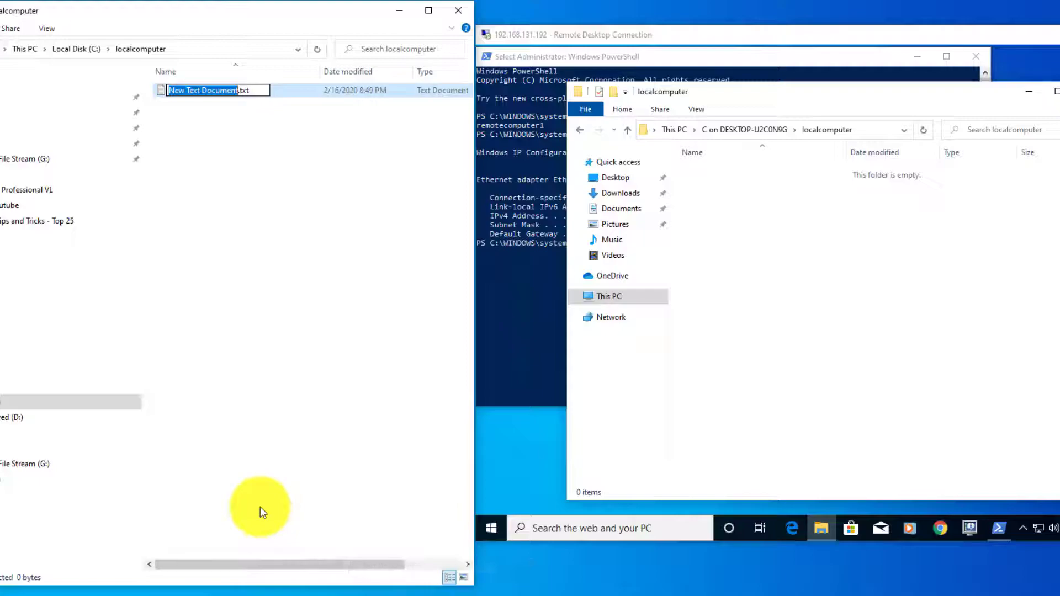
pyautogui.press('BackSpace')
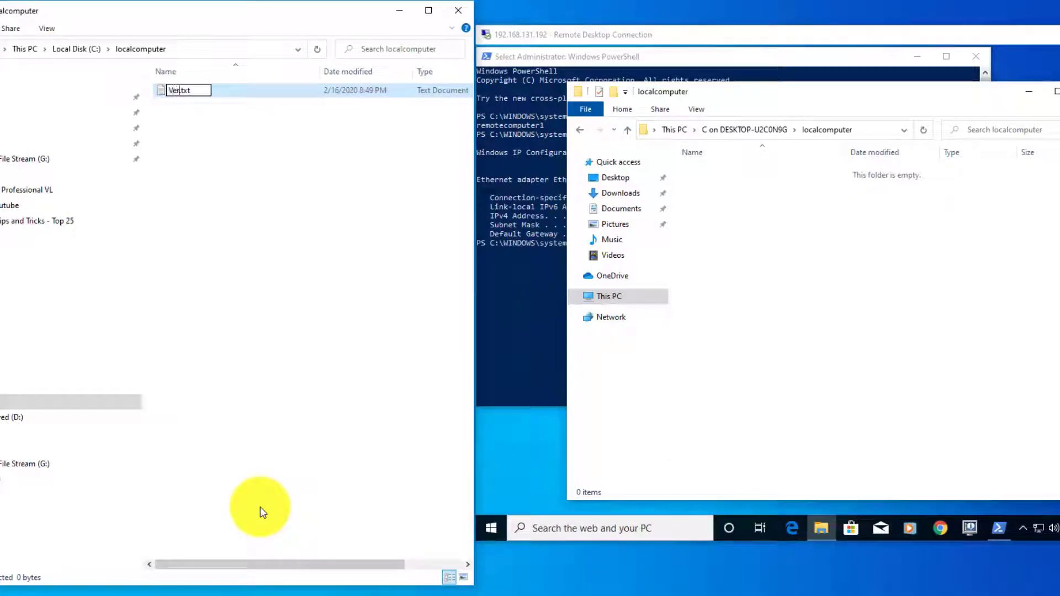
pyautogui.write('VeryImport')
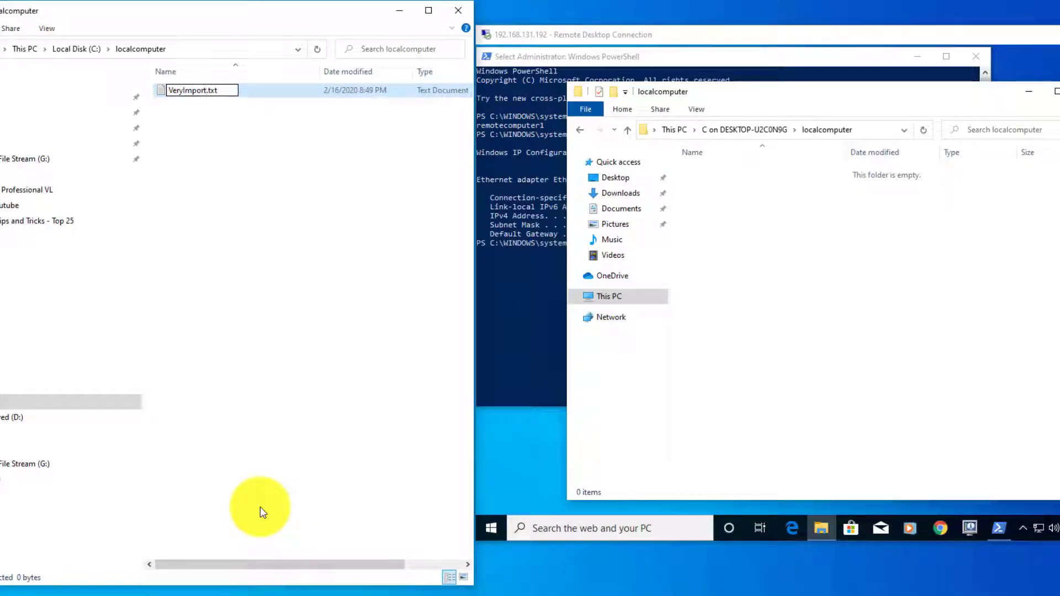
pyautogui.write('antfile')
pyautogui.press('Return')
# Step: Open VeryImportantfile.txt, enter "this is a very important file.", then save and close it
pyautogui.press('Return')
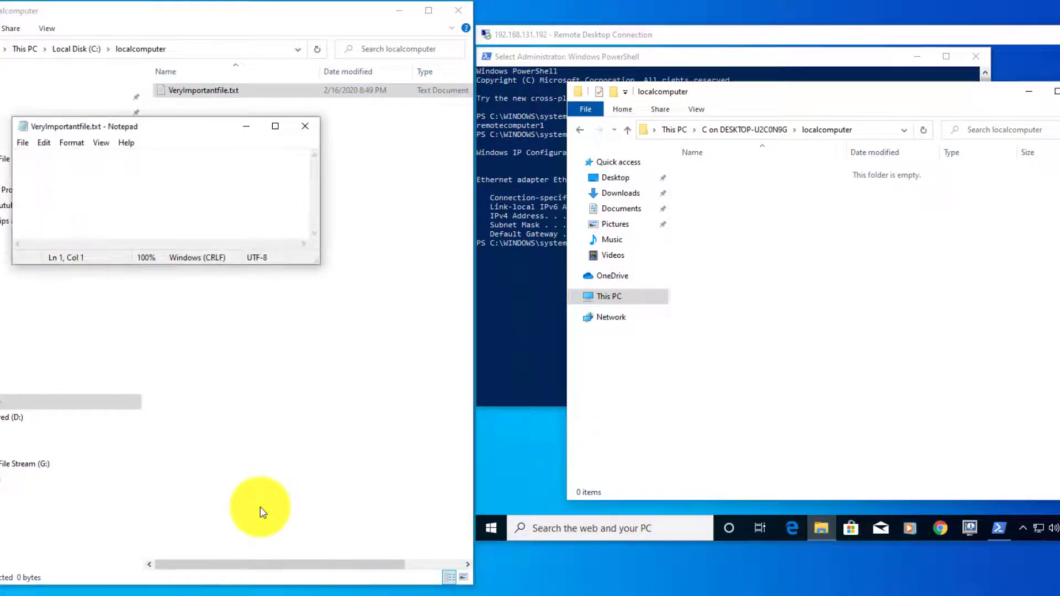
pyautogui.write('this is a very important file.')
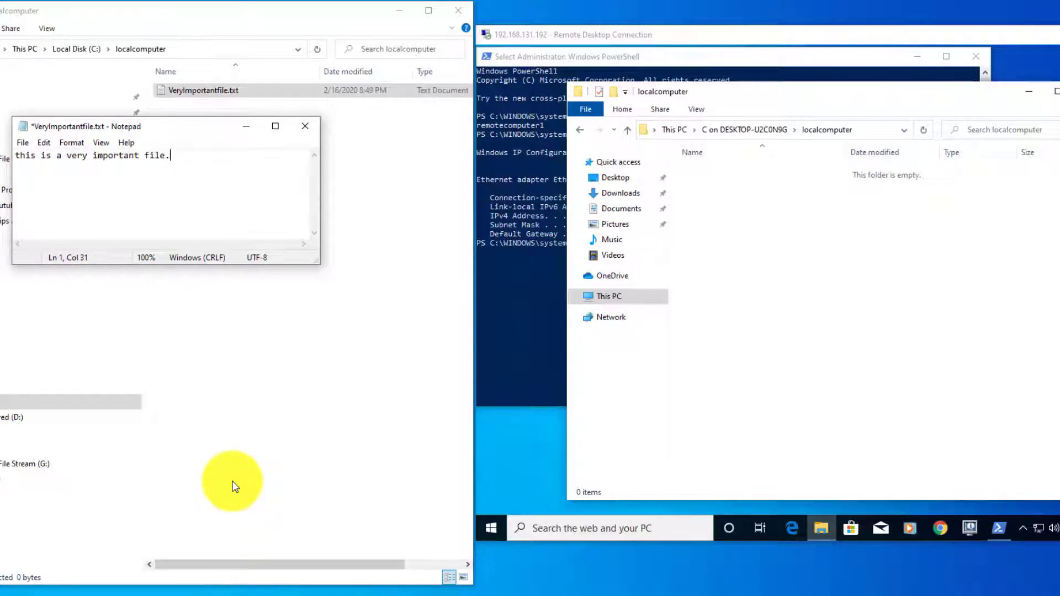
pyautogui.click(22, 143)
pyautogui.click(45, 199)
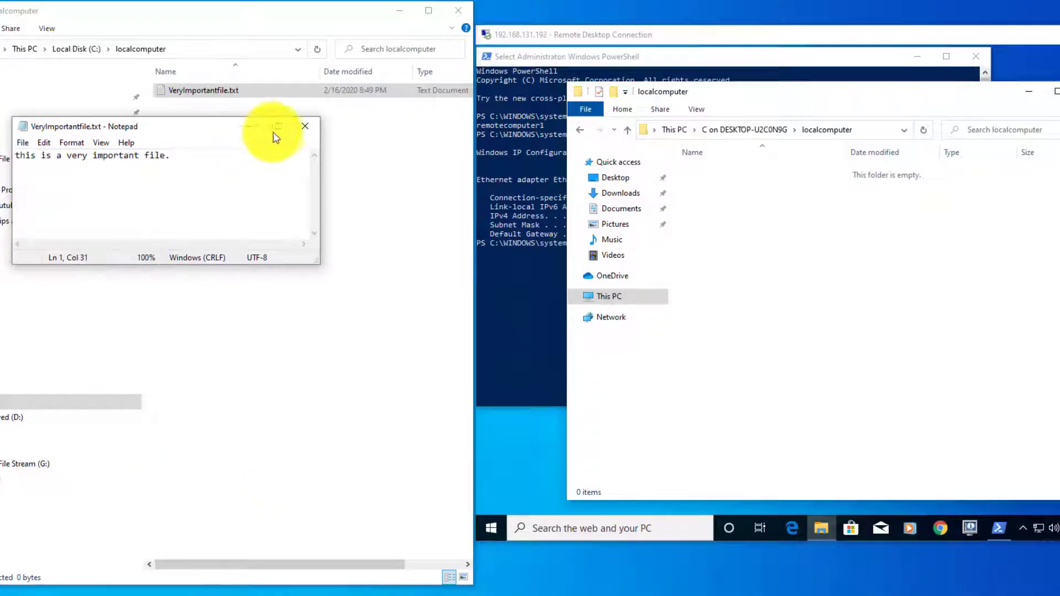
pyautogui.click(299, 125)
# Step: Refresh the redirected localcomputer folder in the remote session and select VeryImportantfile
pyautogui.click(736, 201)
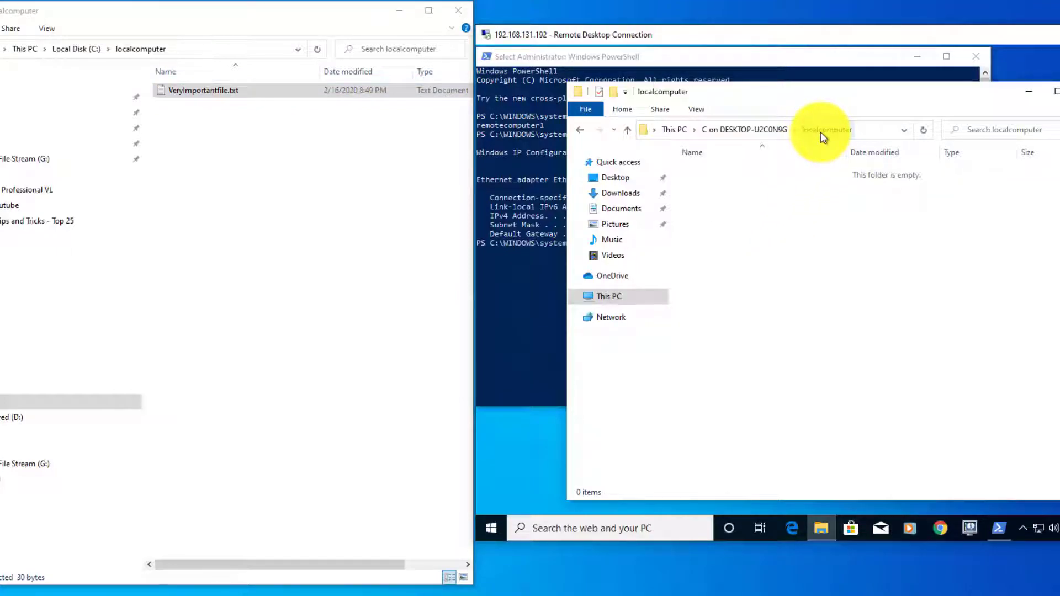
pyautogui.rightClick(740, 195)
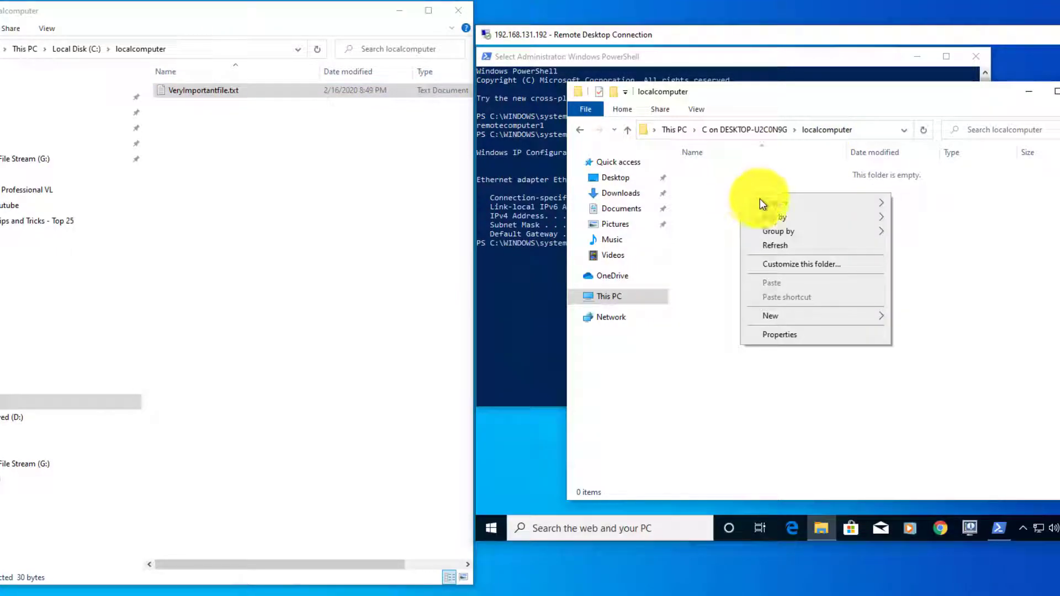
pyautogui.click(774, 245)
pyautogui.moveTo(699, 175); pyautogui.dragTo(764, 181)
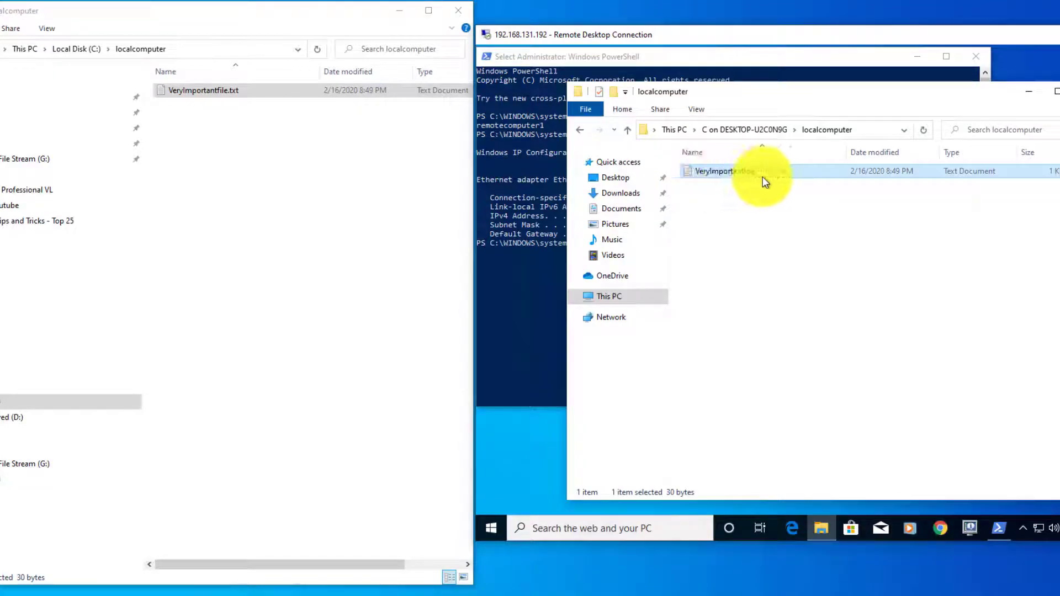
# Step: Open VeryImportantfile from the remote session, check its text, and close it
pyautogui.moveTo(725, 34); pyautogui.dragTo(711, 41)
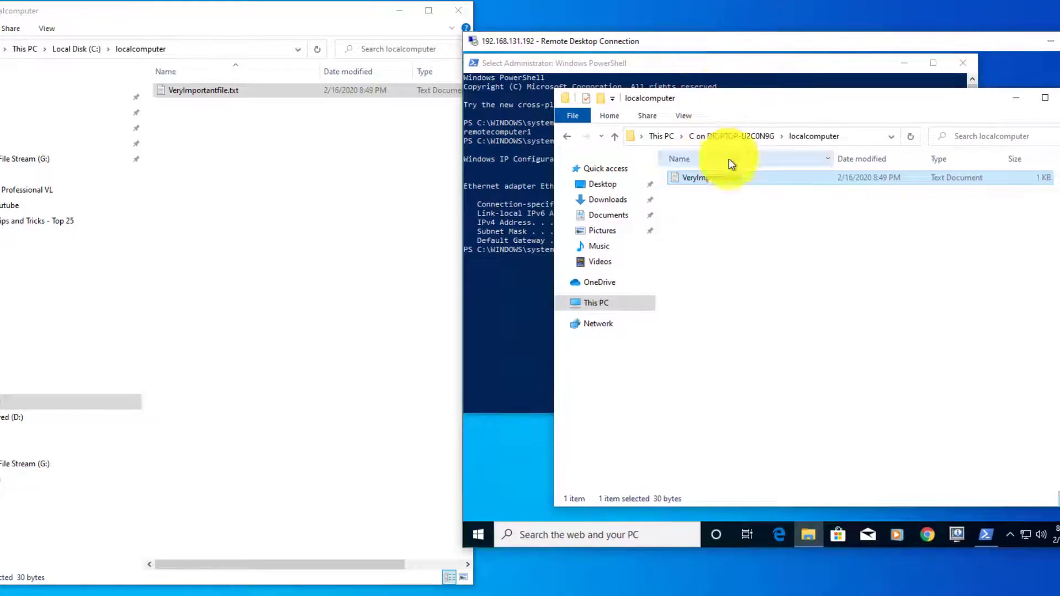
pyautogui.doubleClick(710, 179)
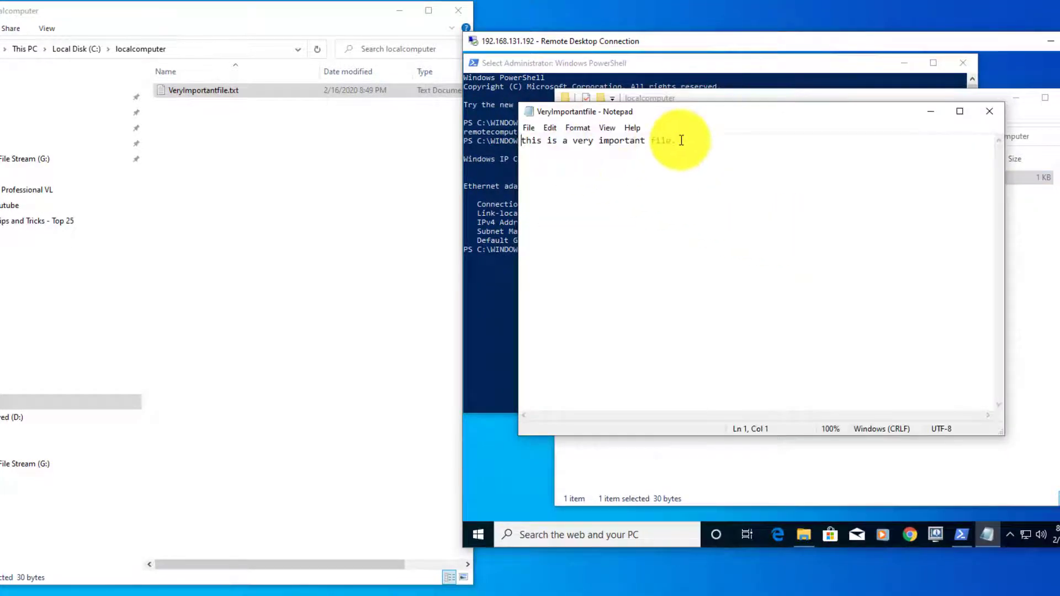
pyautogui.moveTo(709, 146); pyautogui.dragTo(508, 138)
pyautogui.click(703, 171)
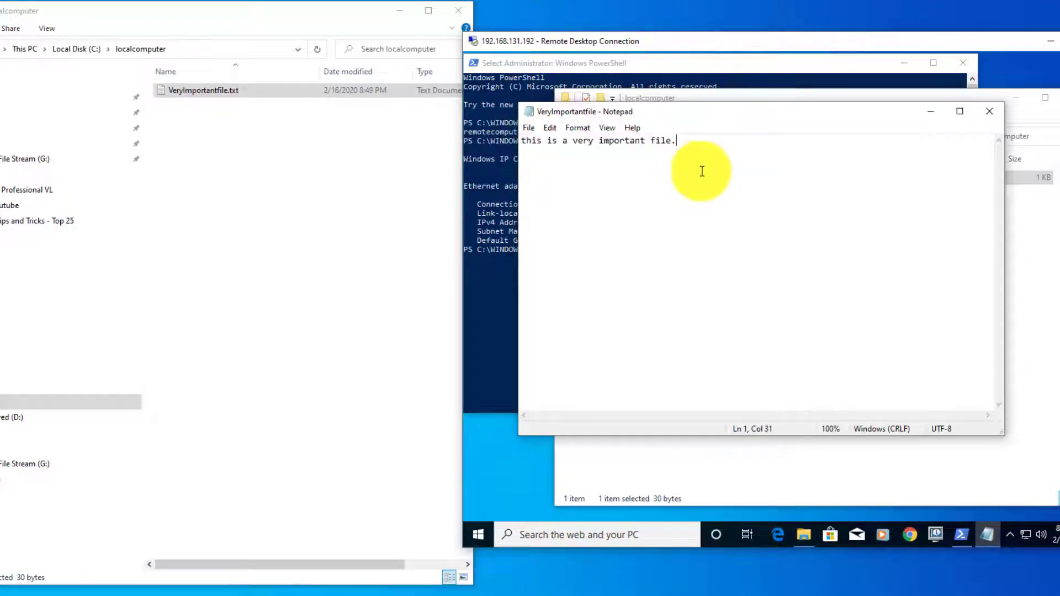
pyautogui.click(986, 113)
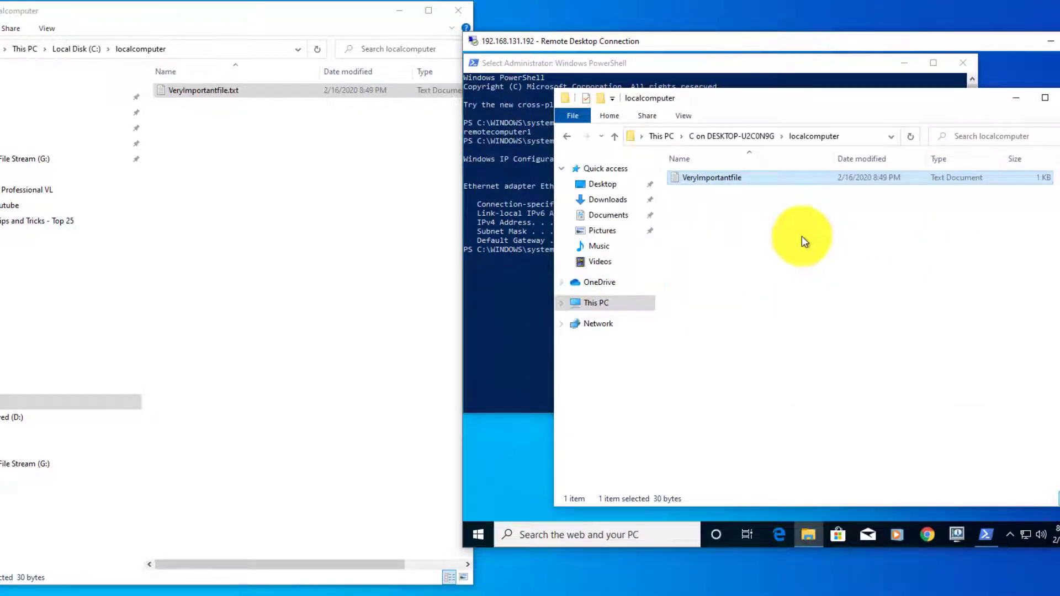
# Step: Return to This PC in the remote session and reopen the localcomputer folder through the redirected C drive
pyautogui.click(661, 136)
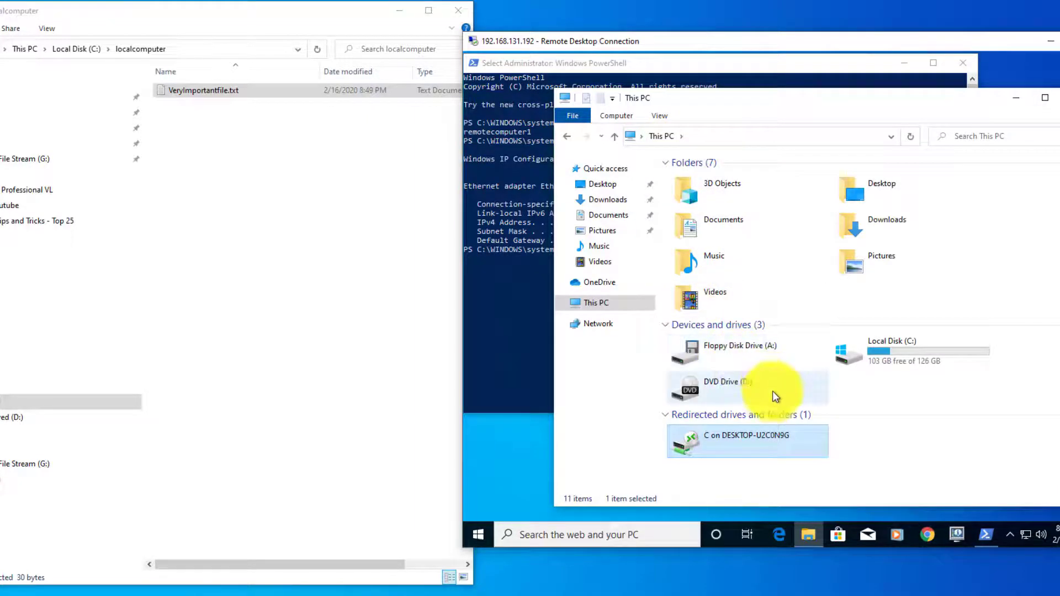
pyautogui.doubleClick(730, 436)
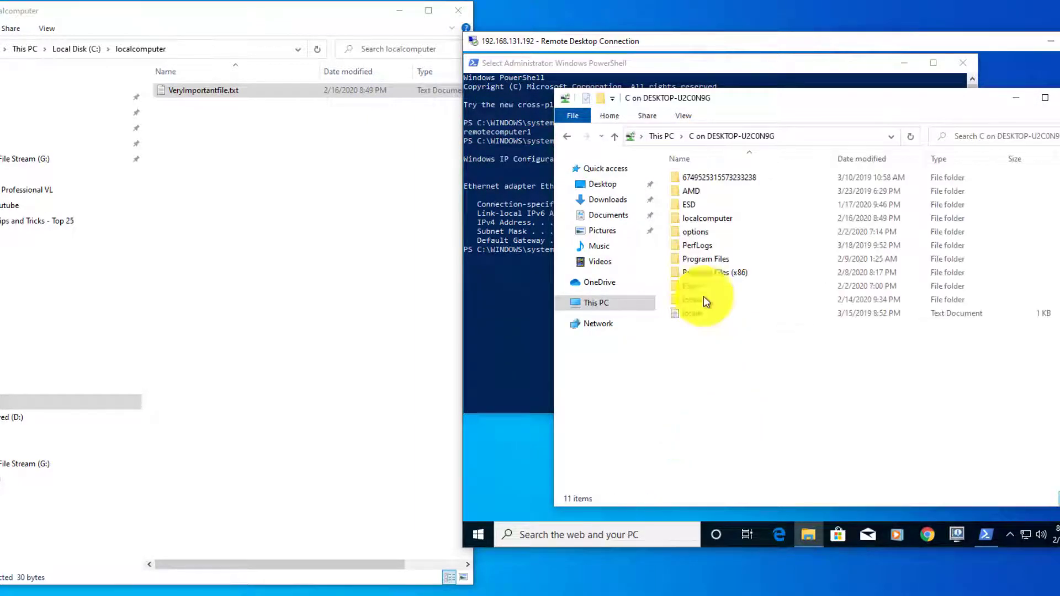
pyautogui.doubleClick(696, 219)
# Step: Create a text document named "I got the important file" in the redirected localcomputer folder from the remote session
pyautogui.rightClick(702, 226)
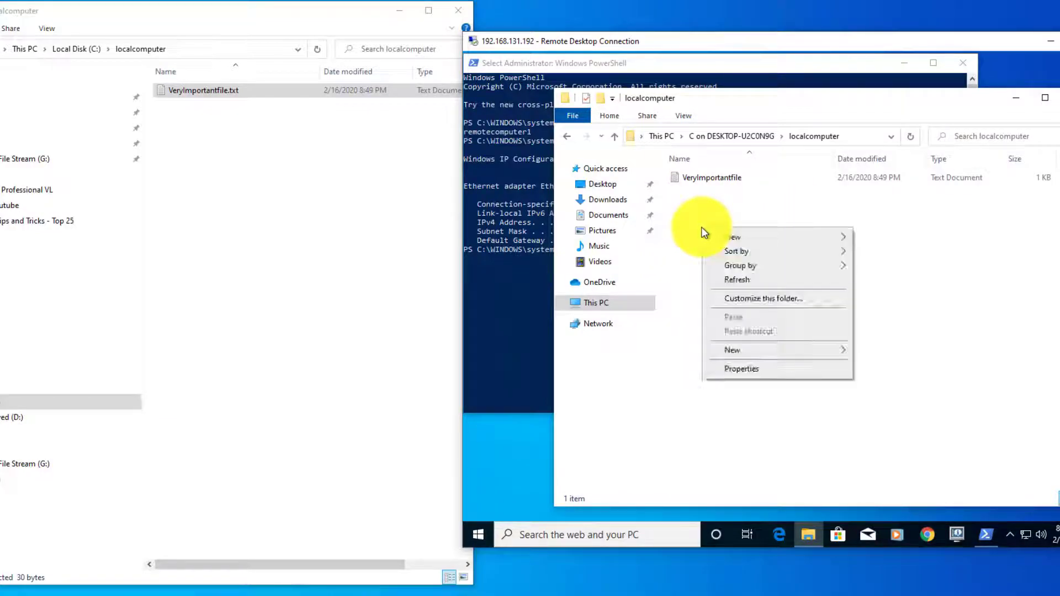
pyautogui.moveTo(850, 351)
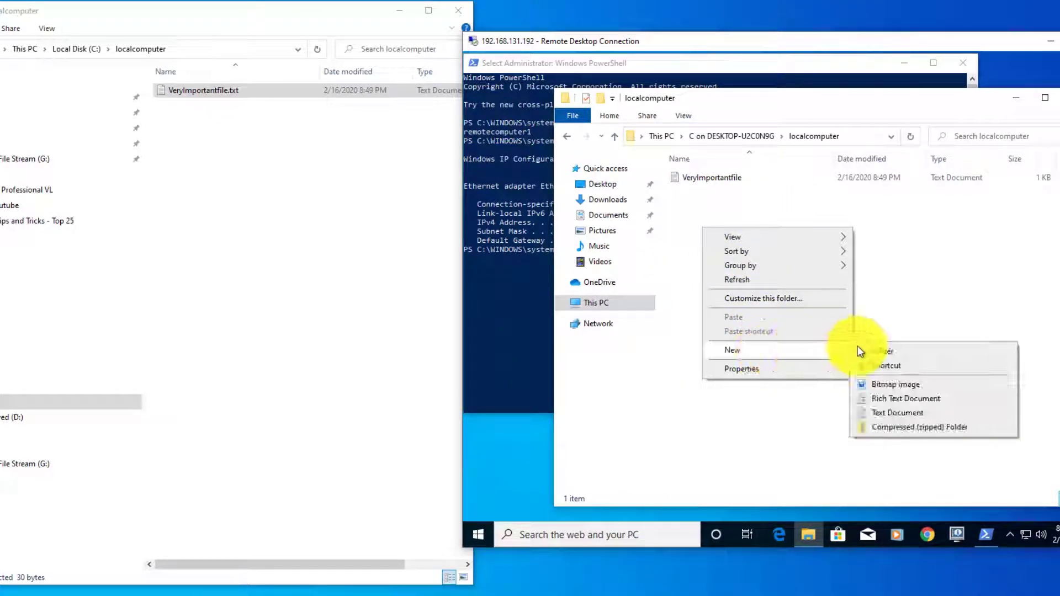
pyautogui.click(892, 415)
pyautogui.press('BackSpace')
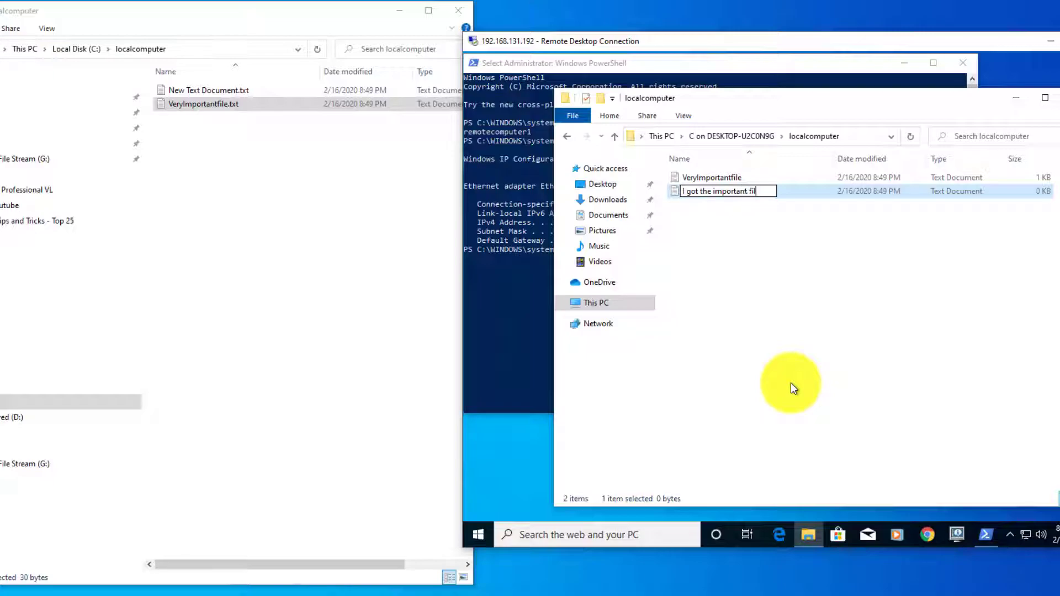
pyautogui.press('Return')
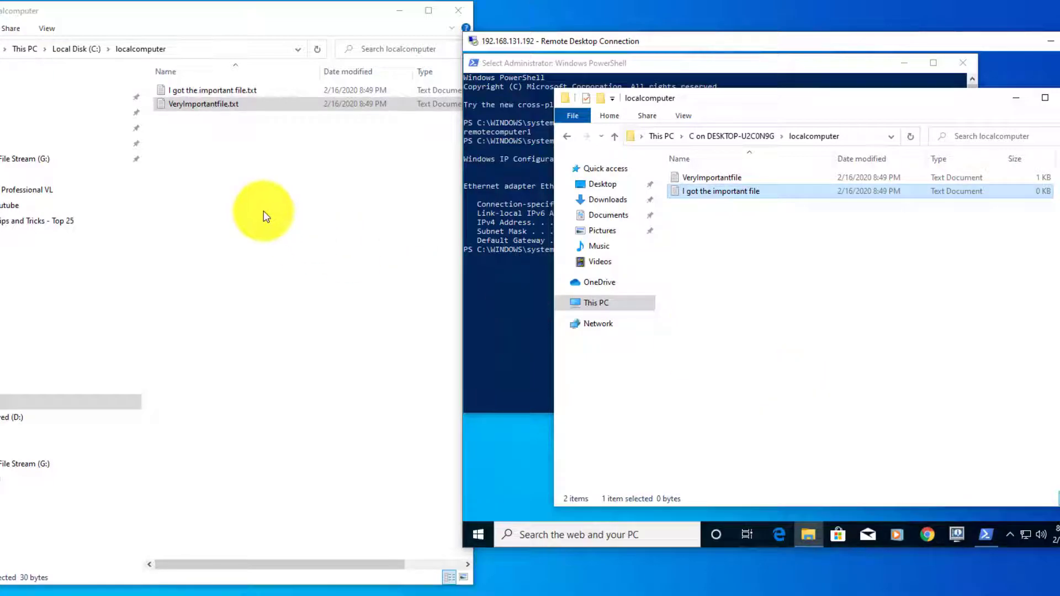
# Step: Refresh the local computer's localcomputer folder and select "I got the important file.txt" there
pyautogui.click(218, 142)
pyautogui.rightClick(200, 148)
pyautogui.click(230, 218)
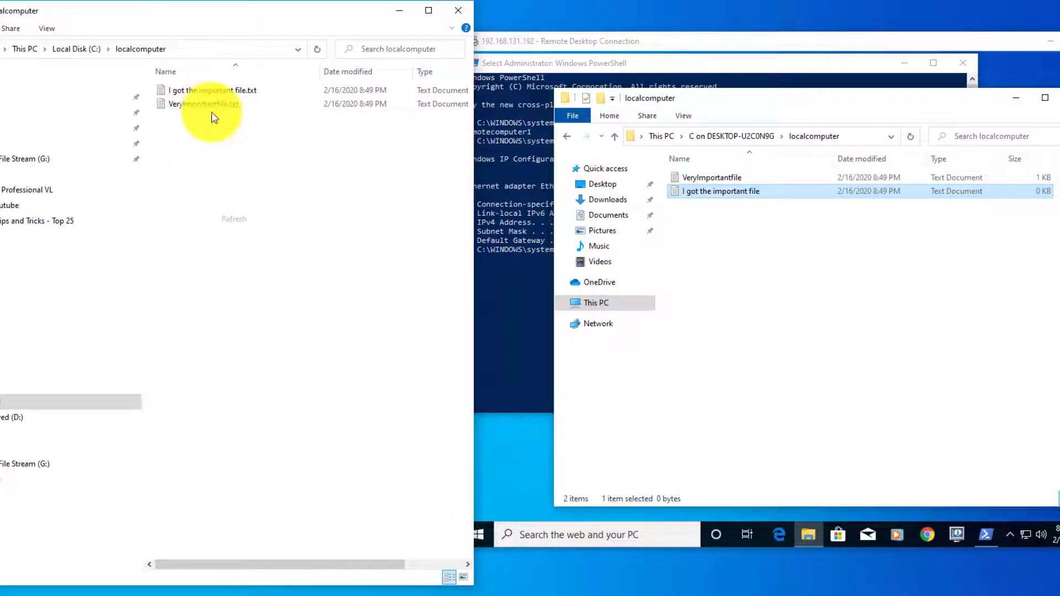
pyautogui.click(205, 91)
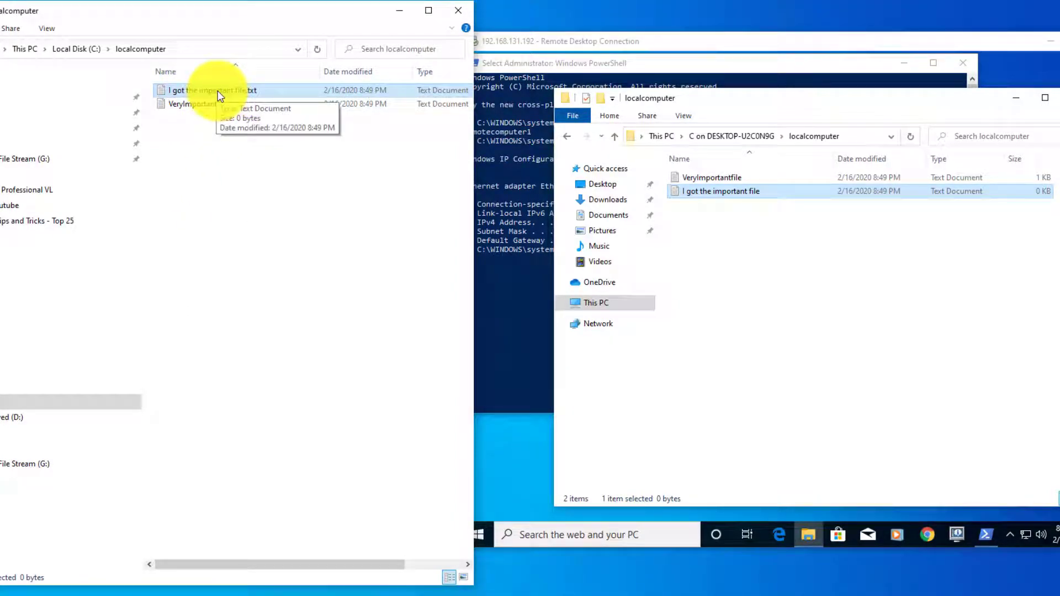
# Step: Reposition the Remote Desktop window and close it to disconnect the remote session
pyautogui.click(533, 42)
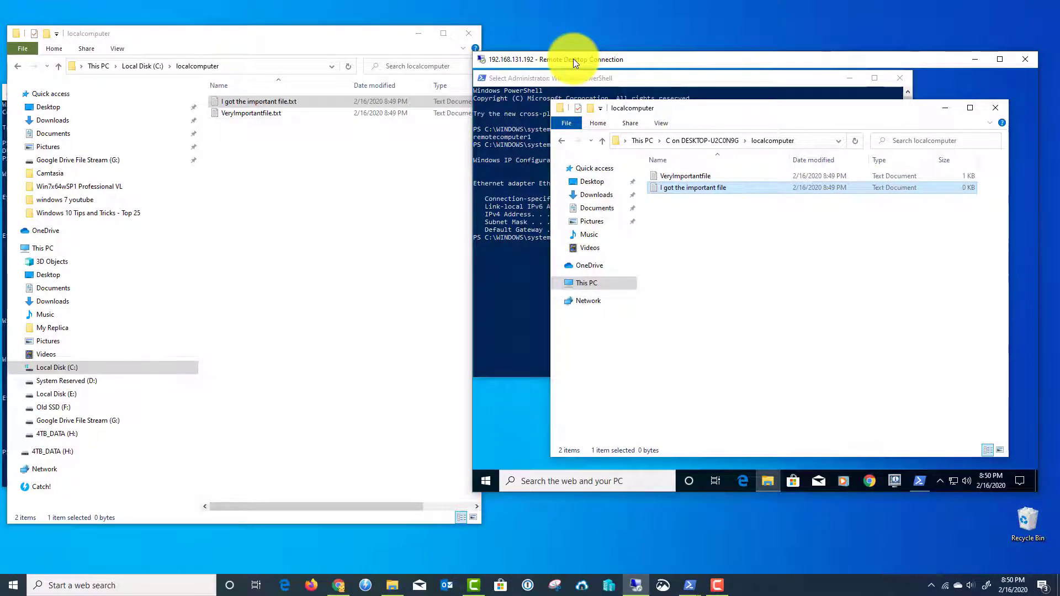
pyautogui.moveTo(573, 60); pyautogui.dragTo(513, 97)
pyautogui.click(967, 97)
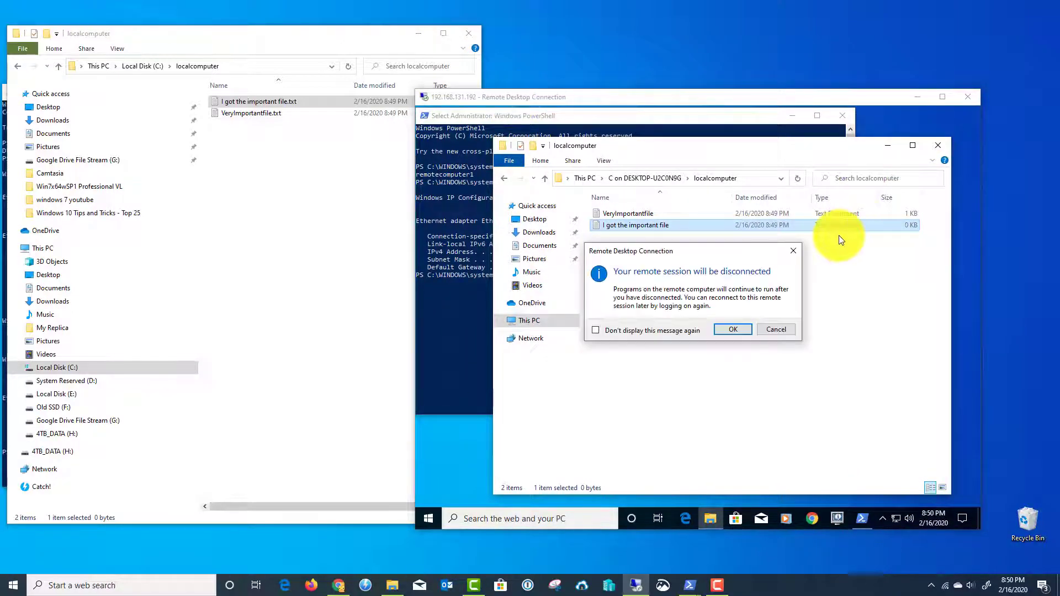